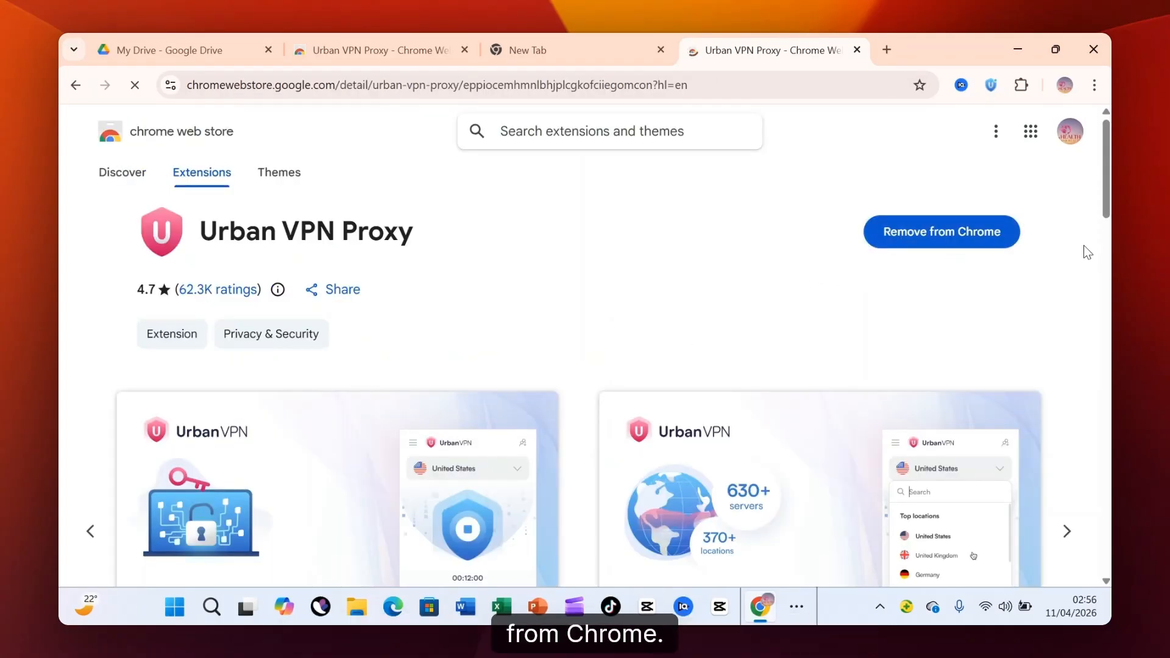
# Open the Urban VPN extension, dismiss its rating request, and change the VPN location to United States (USA).
pyautogui.click(990, 87)
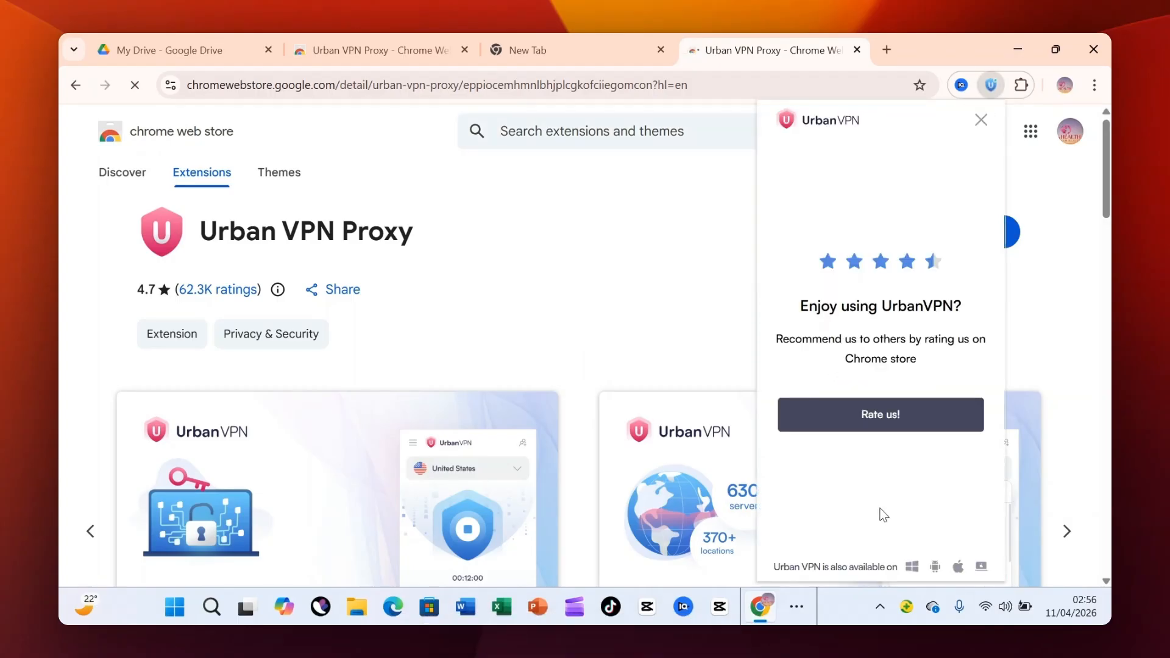
pyautogui.click(981, 122)
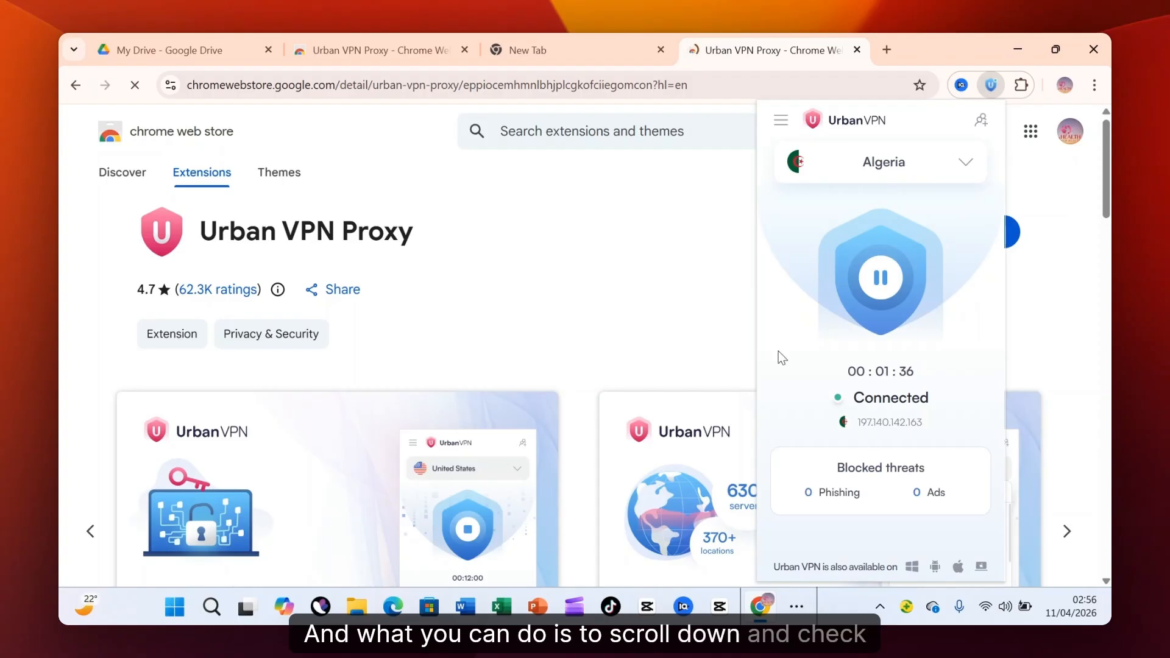
pyautogui.click(967, 165)
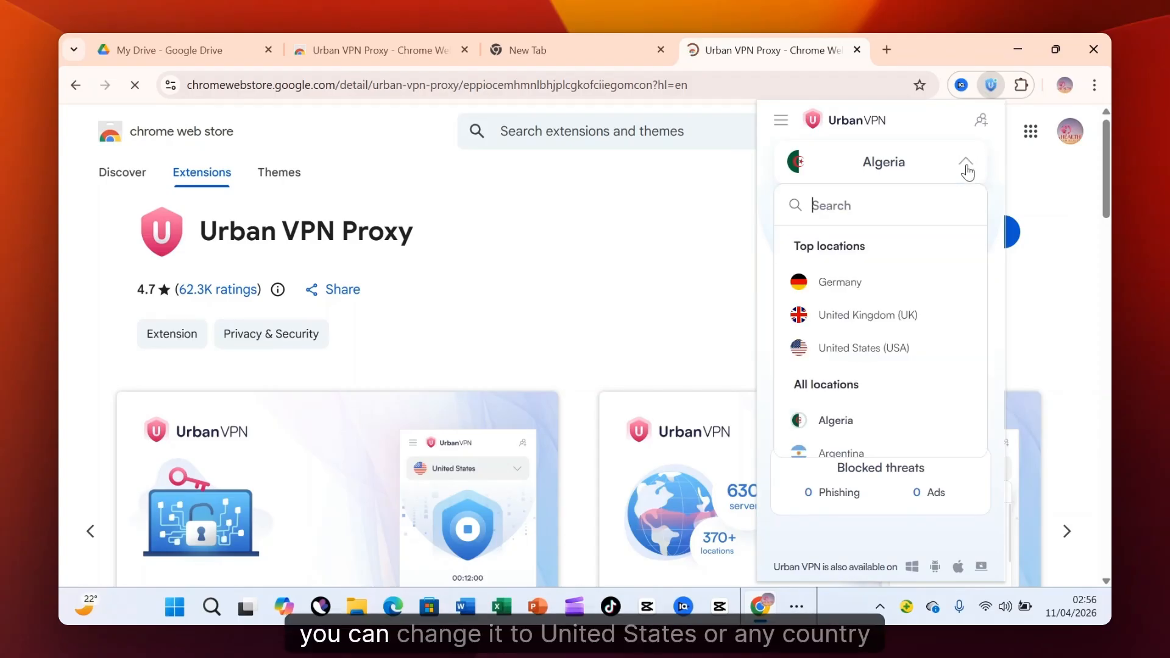
pyautogui.click(875, 346)
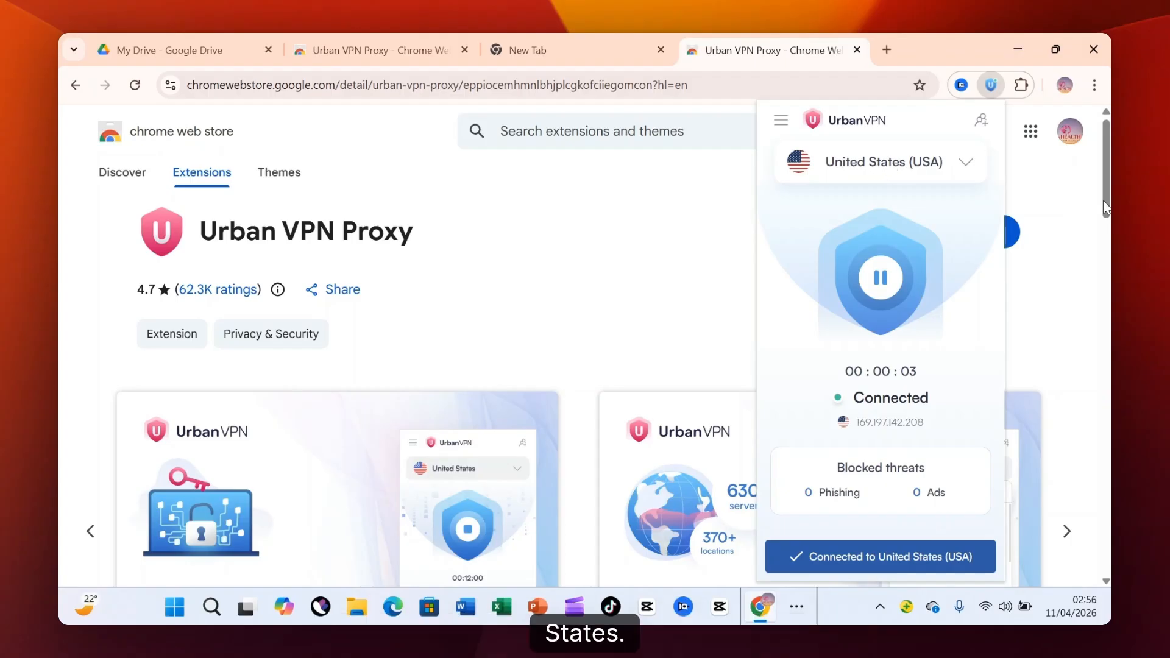
pyautogui.click(611, 219)
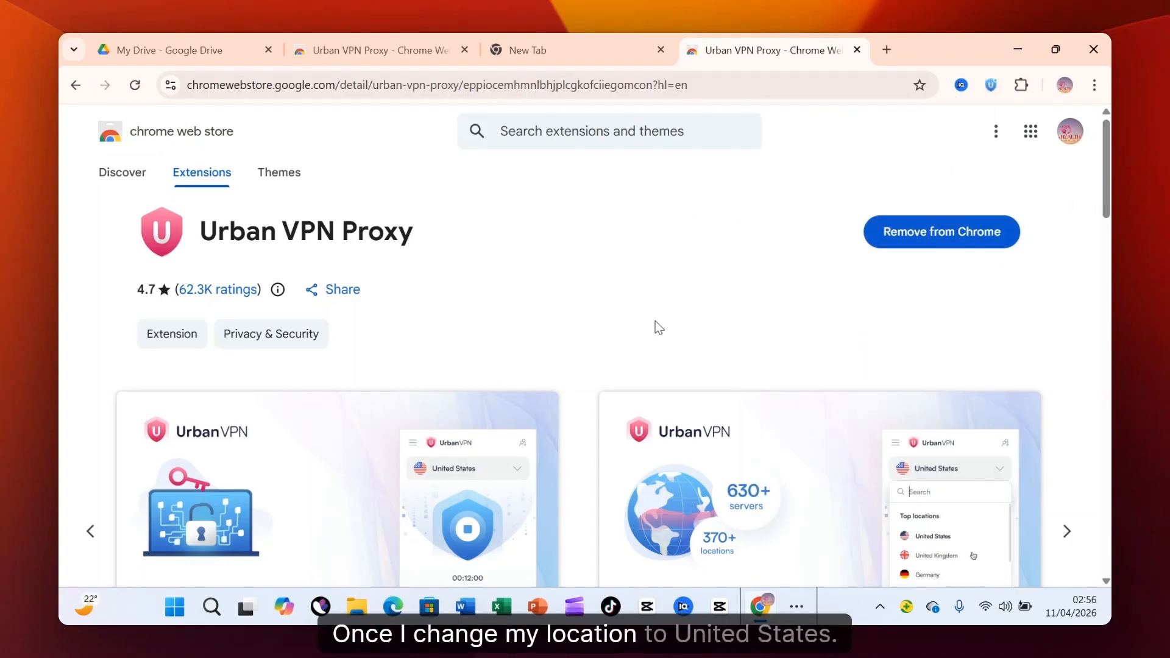
pyautogui.scroll(-2, 692, 308)
pyautogui.scroll(2, 702, 301)
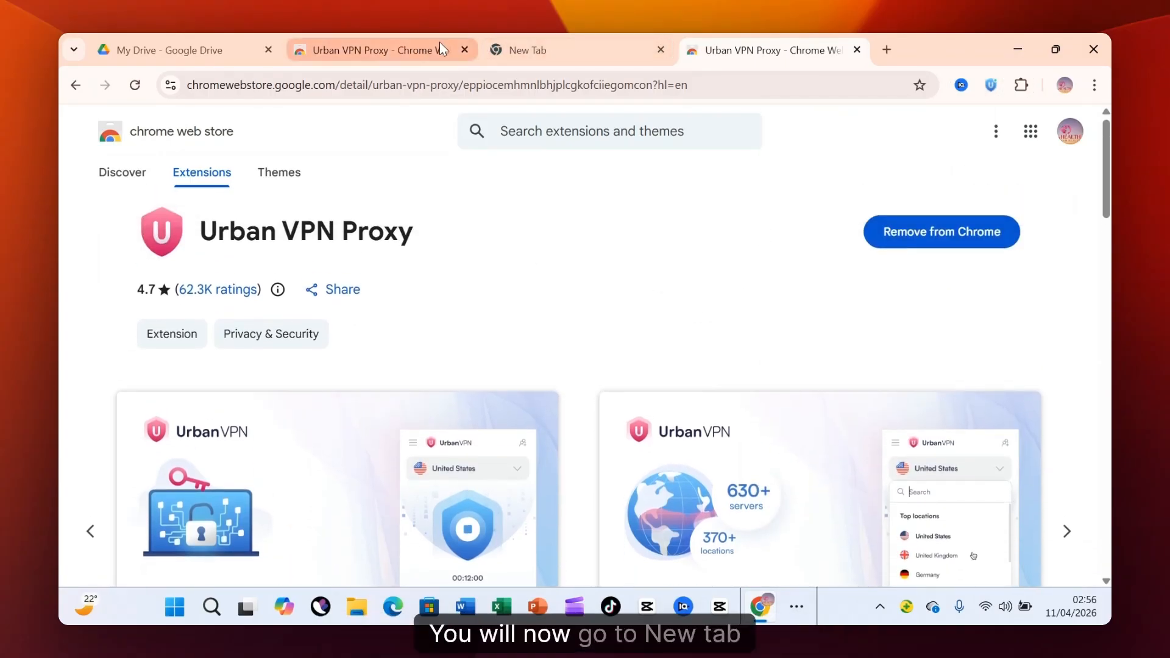
# Search Google for "google flow" in a new browser tab.
pyautogui.click(887, 50)
pyautogui.click(530, 368)
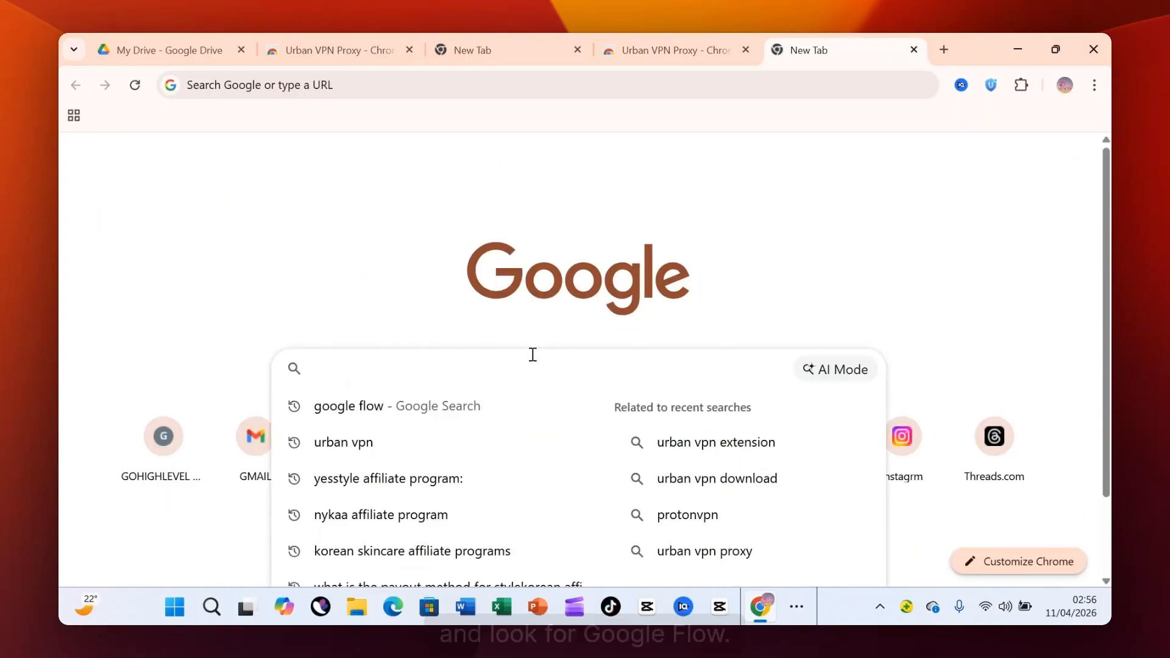
pyautogui.write('google flow')
pyautogui.click(495, 407)
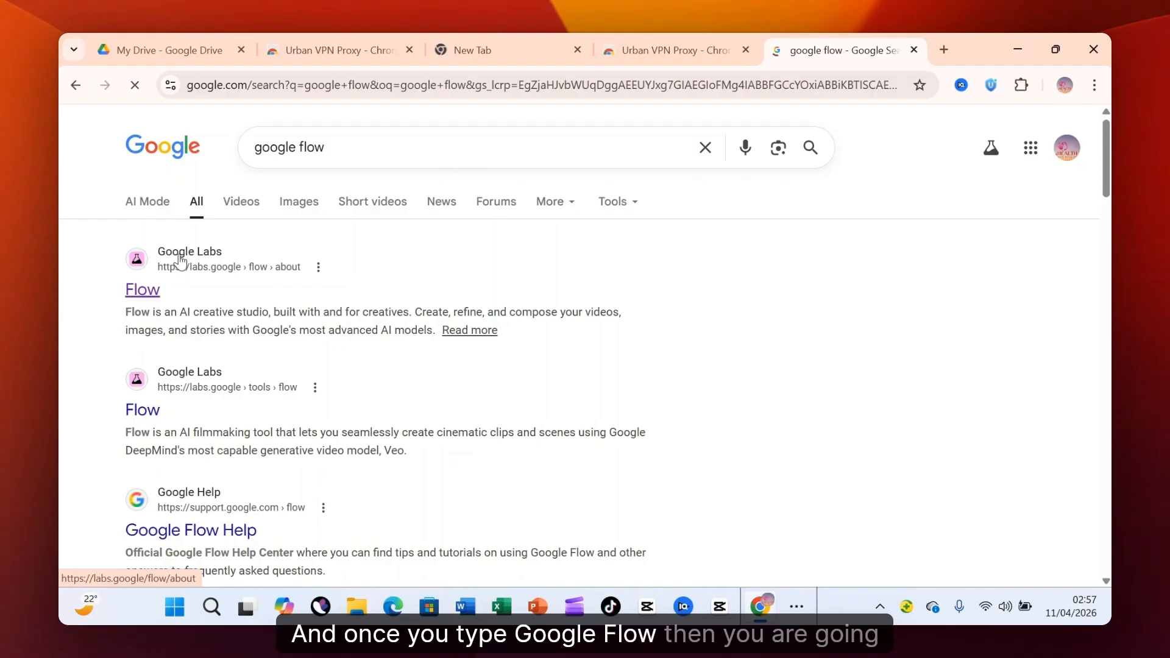
# Open the Flow tool from the Google Labs search result and create a new project.
pyautogui.click(180, 261)
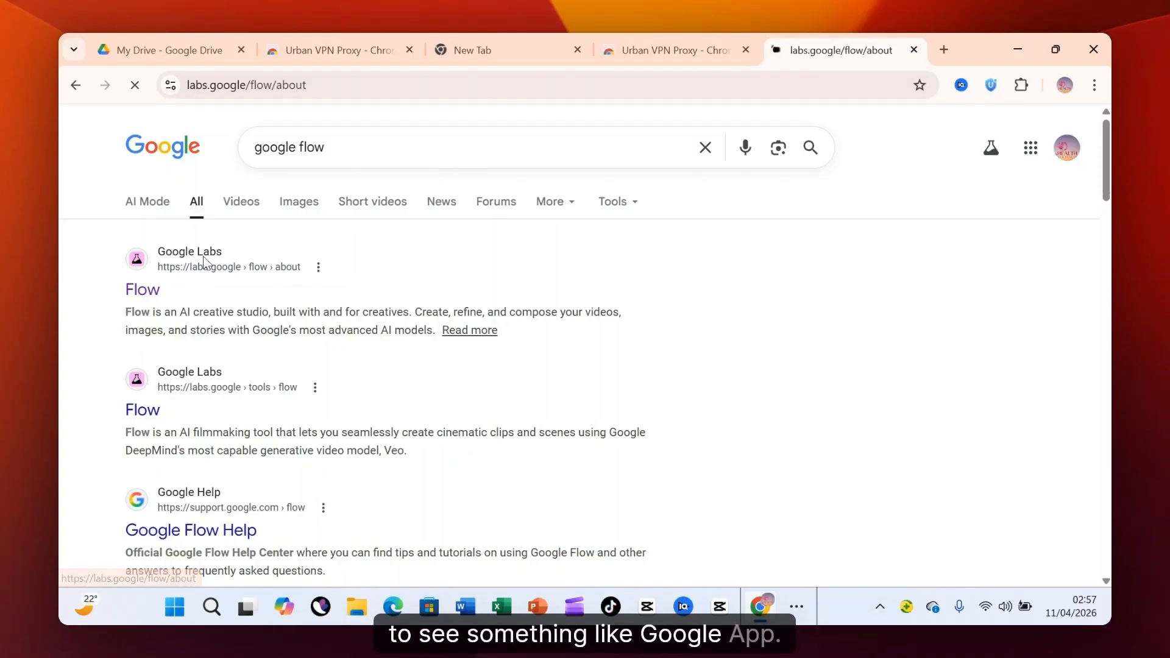
pyautogui.click(664, 447)
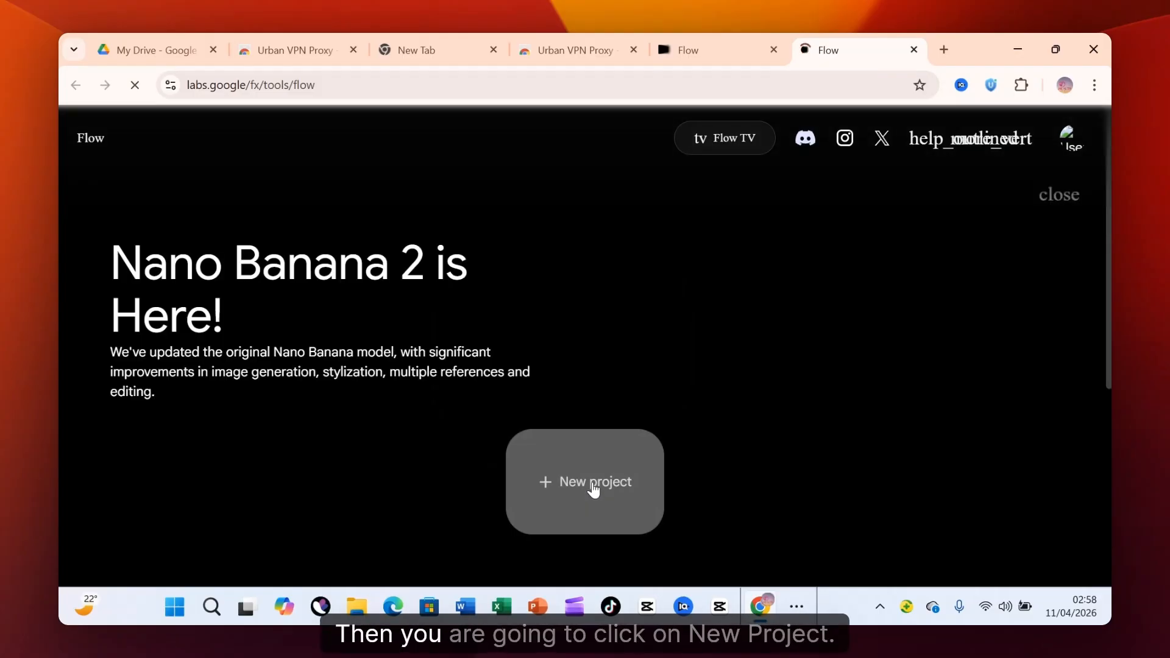
pyautogui.click(593, 485)
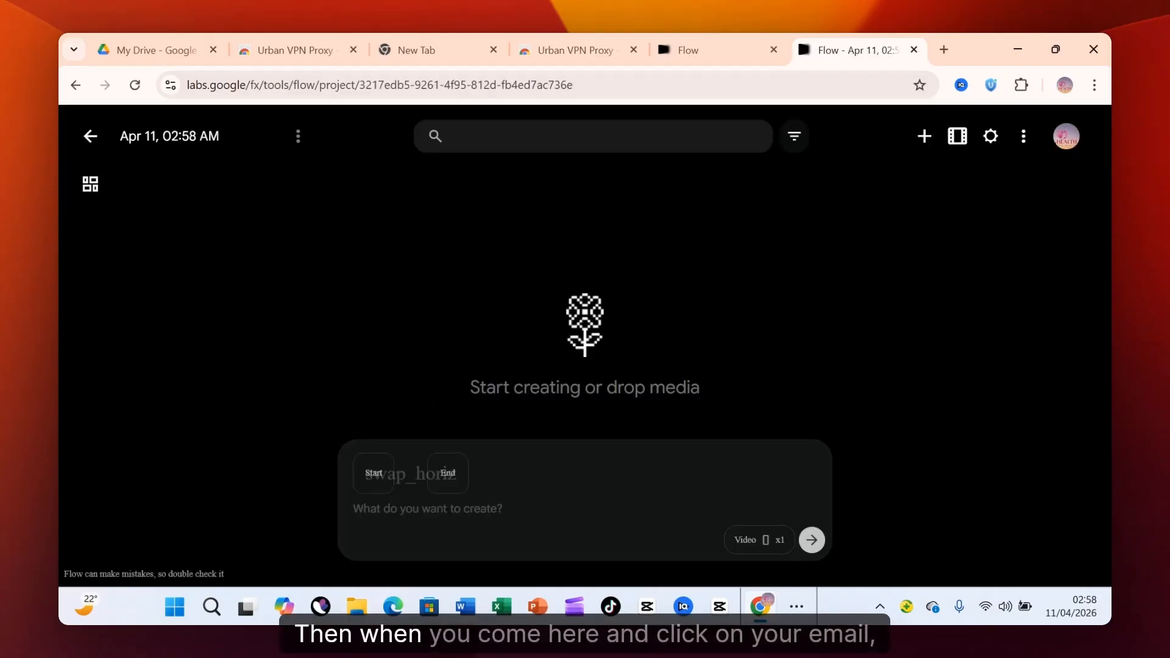
# Check the account's AI credits and view the image pickers for the video's start and end frames.
pyautogui.click(1066, 138)
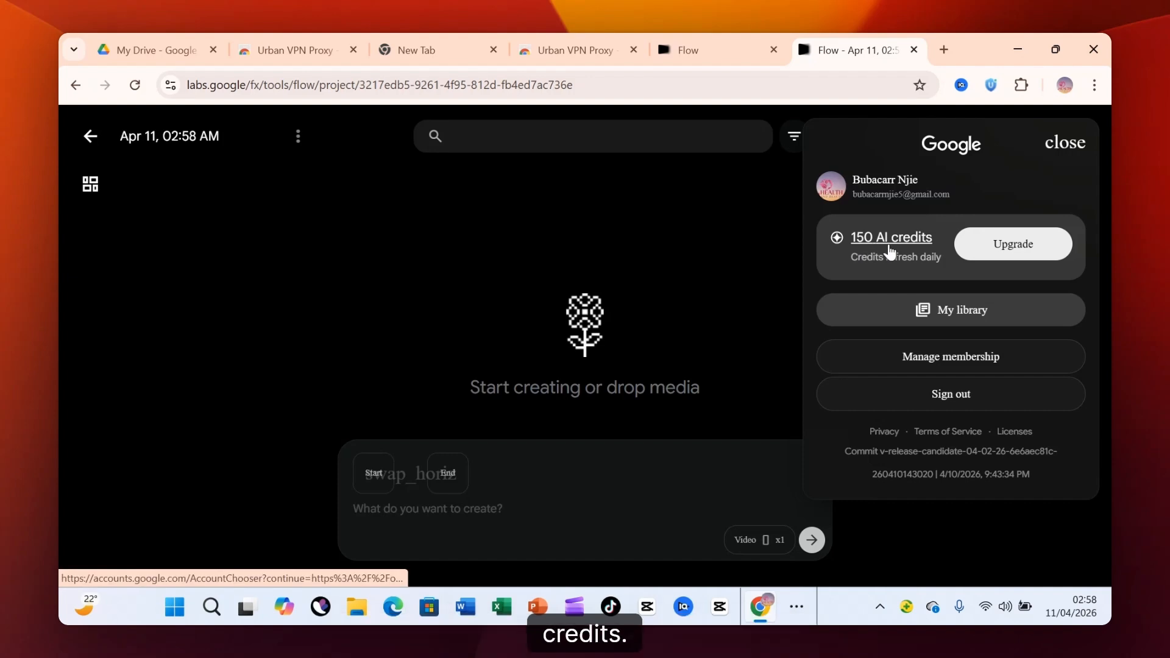
pyautogui.click(726, 423)
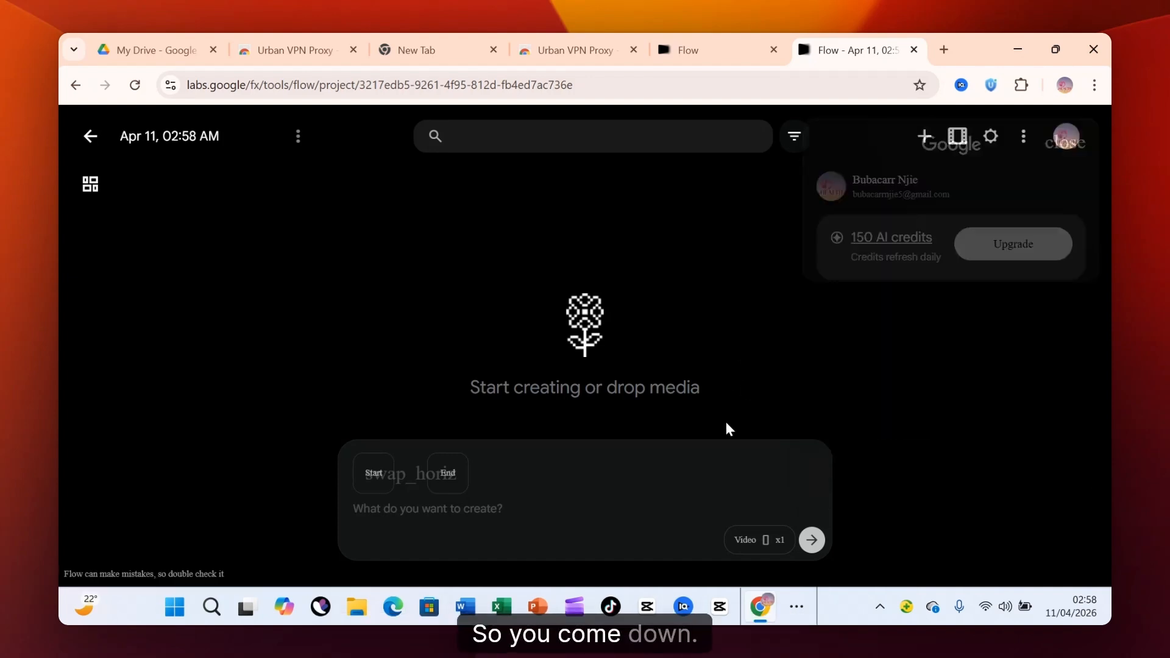
pyautogui.click(528, 513)
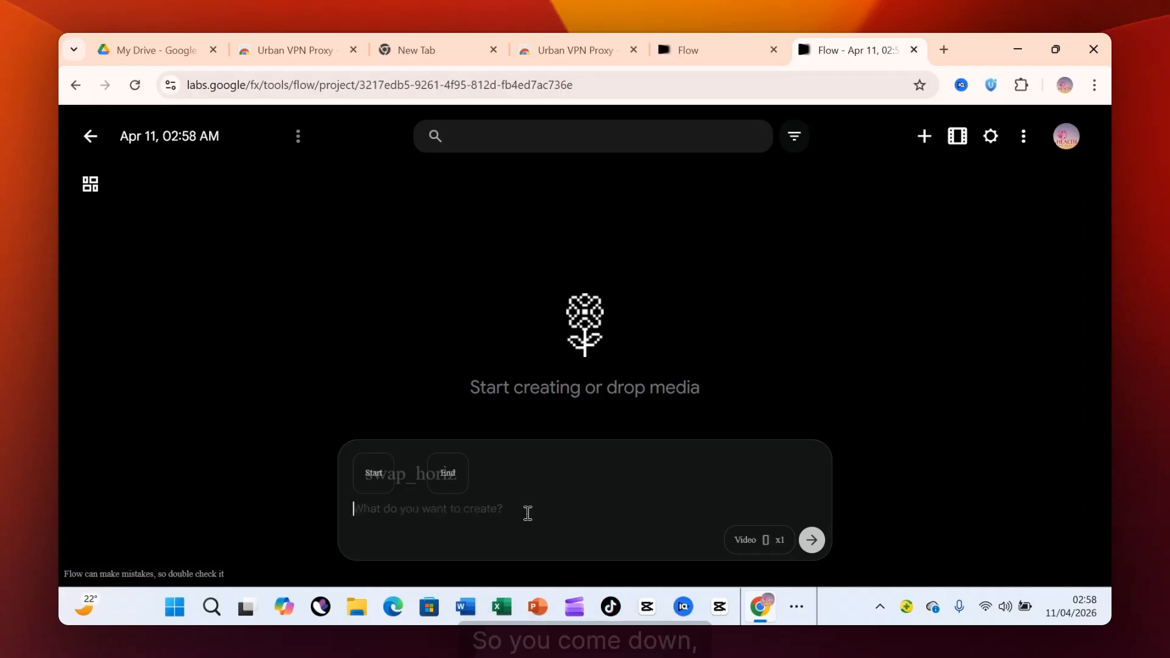
pyautogui.click(374, 482)
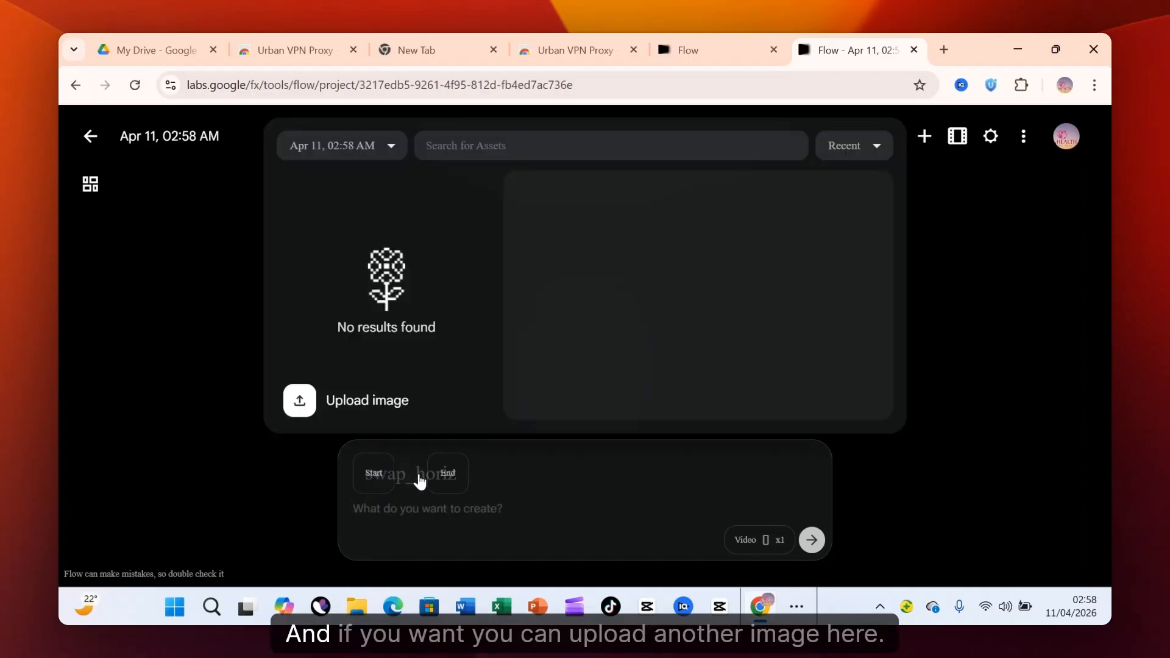
pyautogui.click(449, 477)
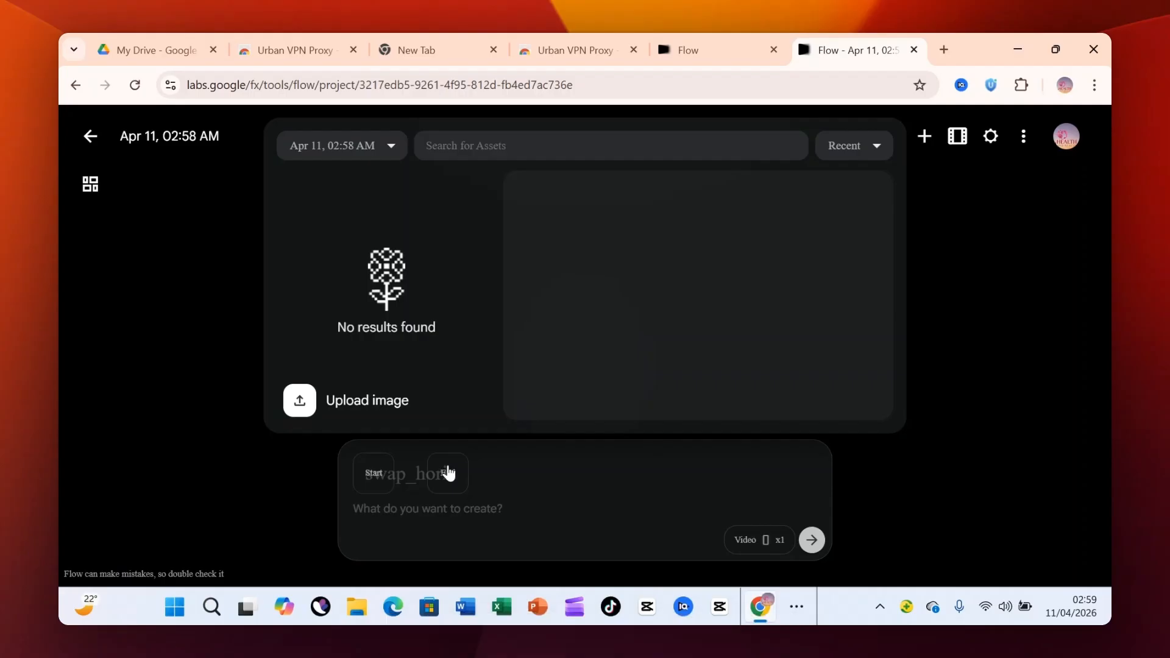
pyautogui.click(488, 509)
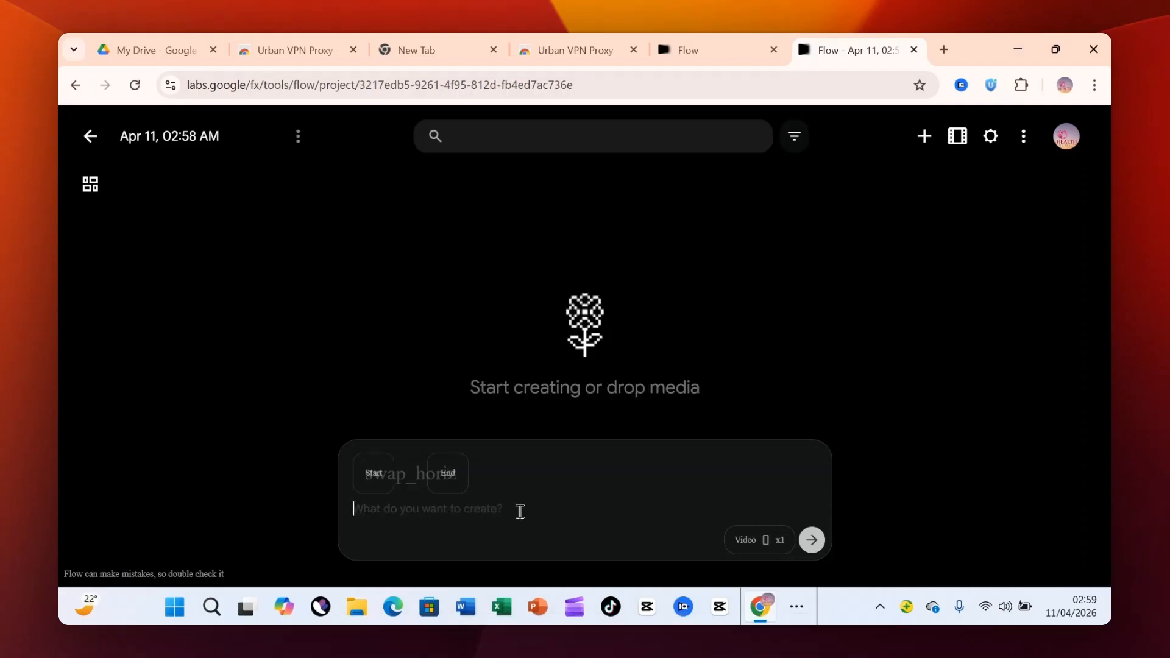
# Set the generation aspect ratio to 16:9, view the Image mode options, and return to Video mode.
pyautogui.click(744, 541)
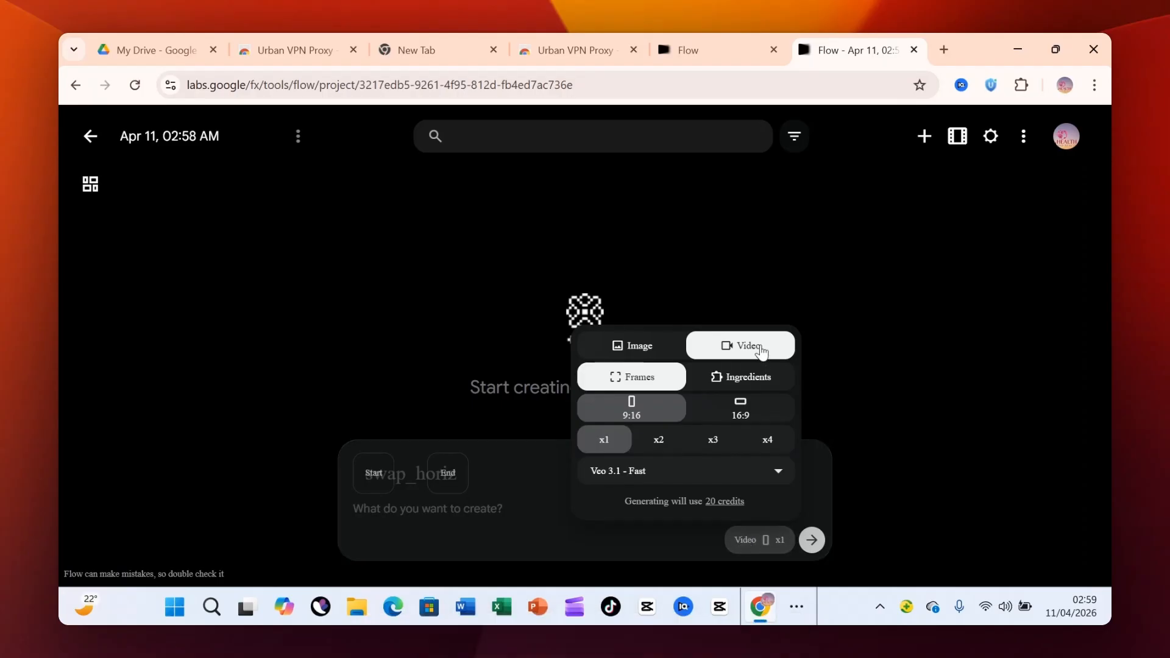
pyautogui.click(750, 418)
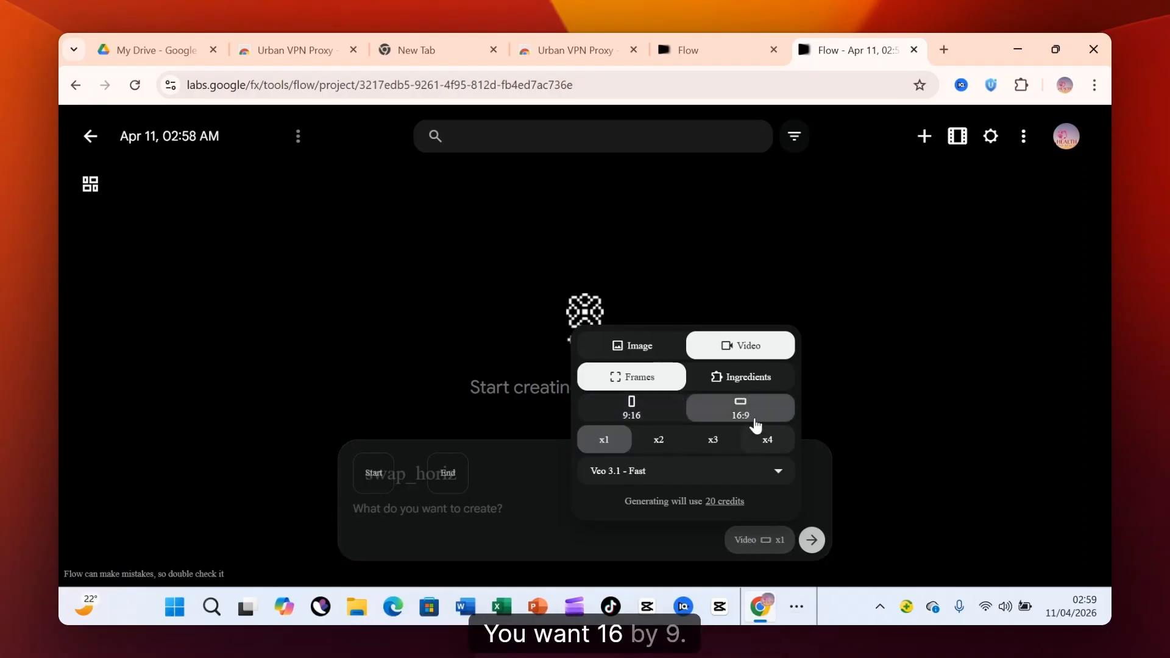
pyautogui.click(635, 352)
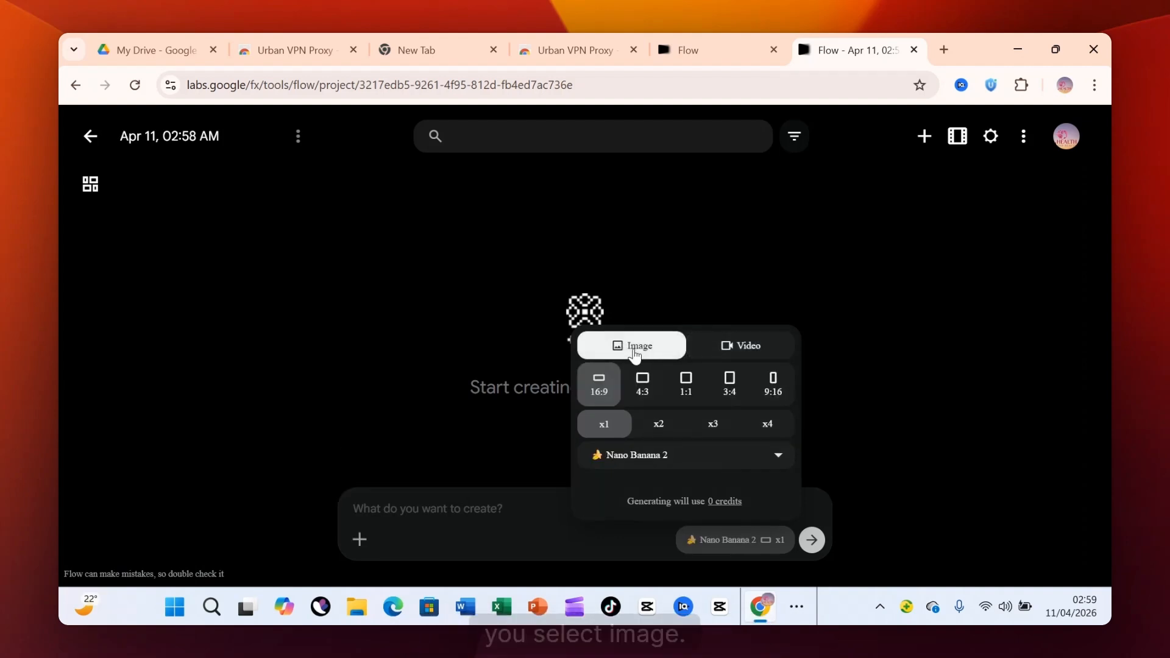
pyautogui.click(738, 347)
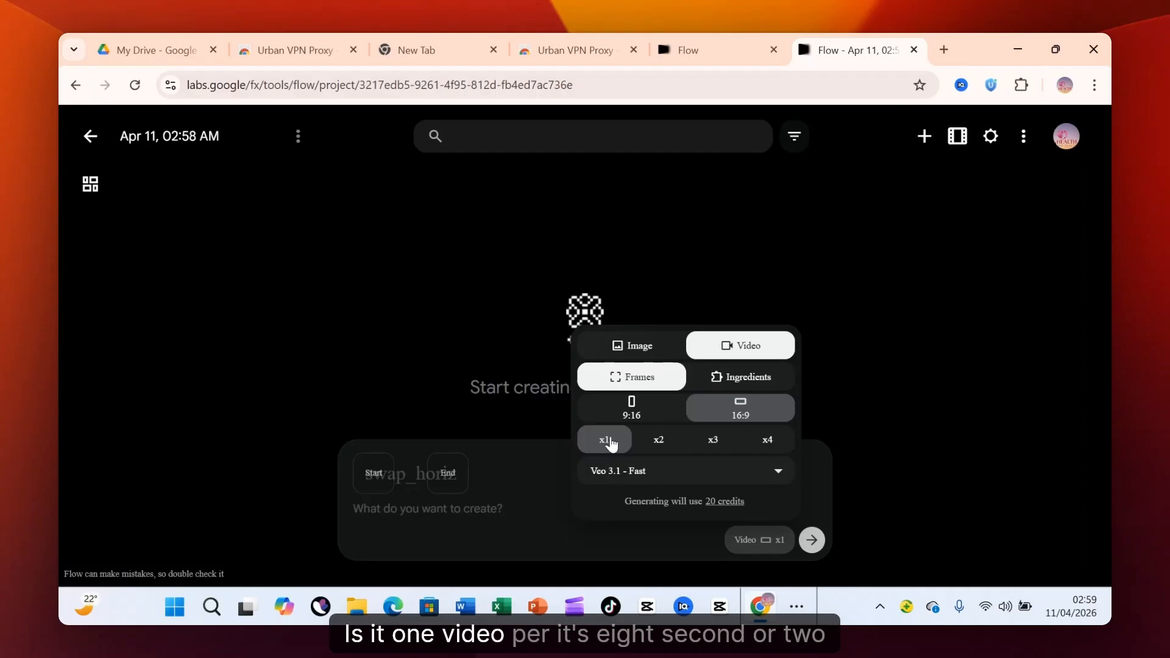
# Set the generation to one video per prompt (x1) with the Veo 3.1 - Fast model.
pyautogui.click(655, 450)
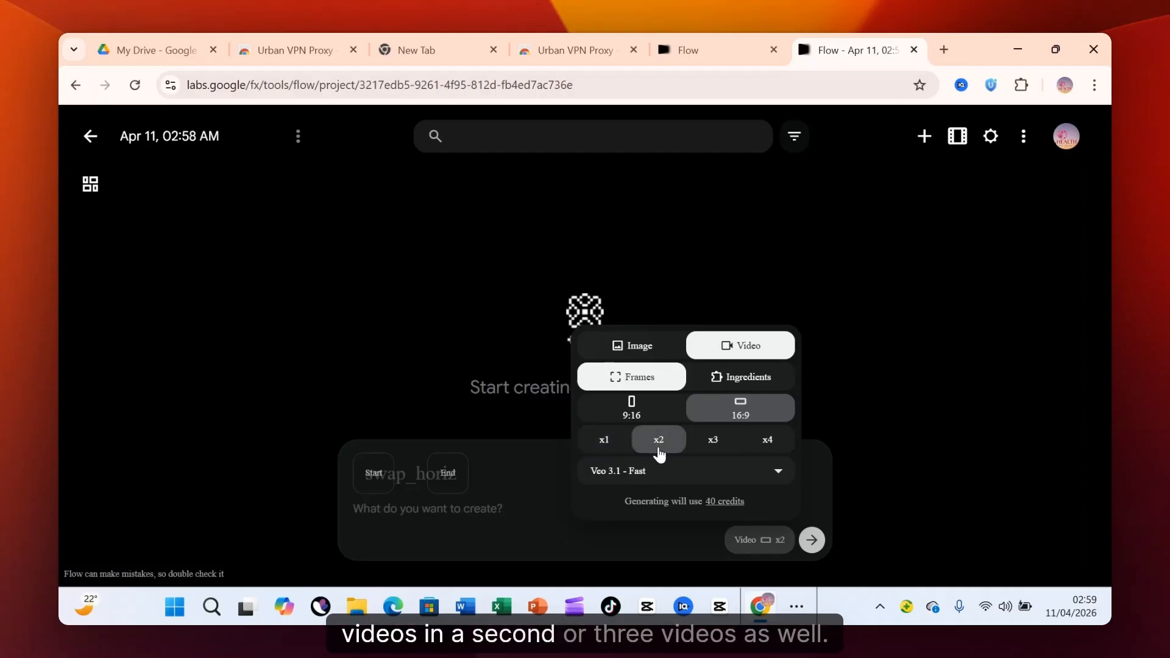
pyautogui.click(706, 450)
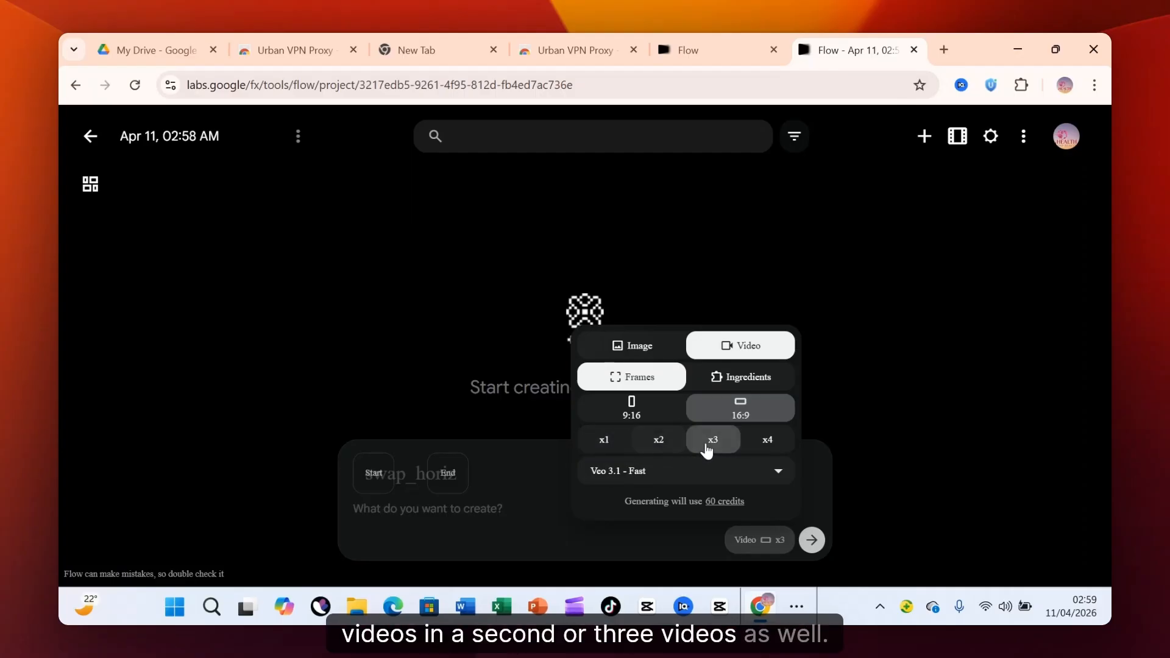
pyautogui.click(603, 451)
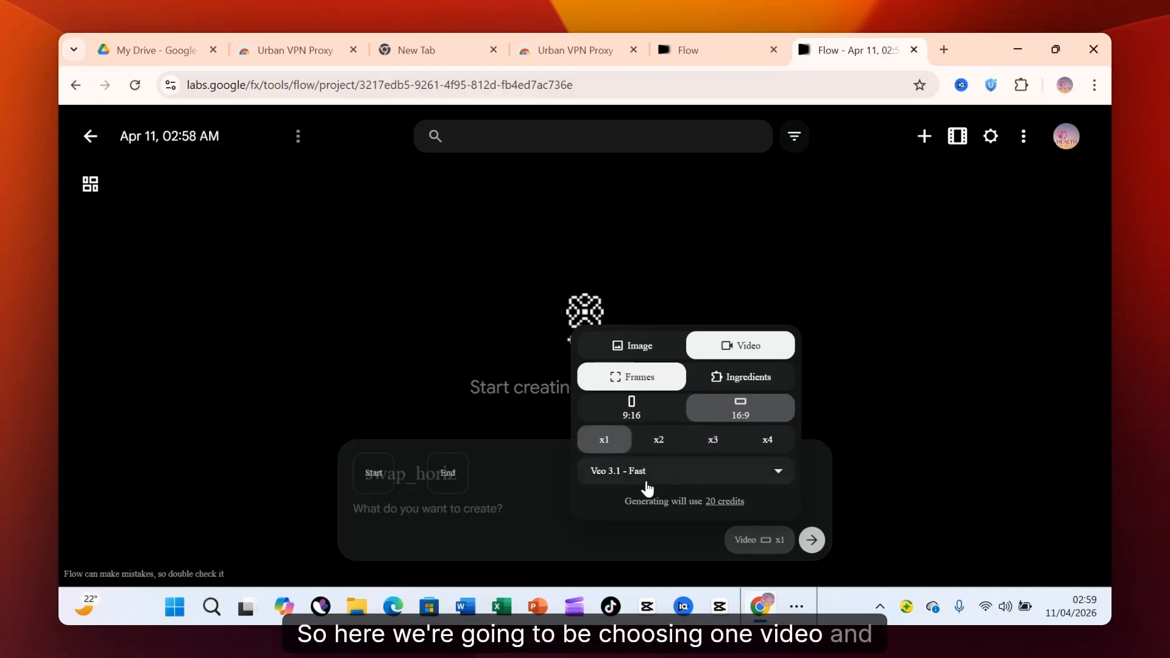
pyautogui.click(774, 472)
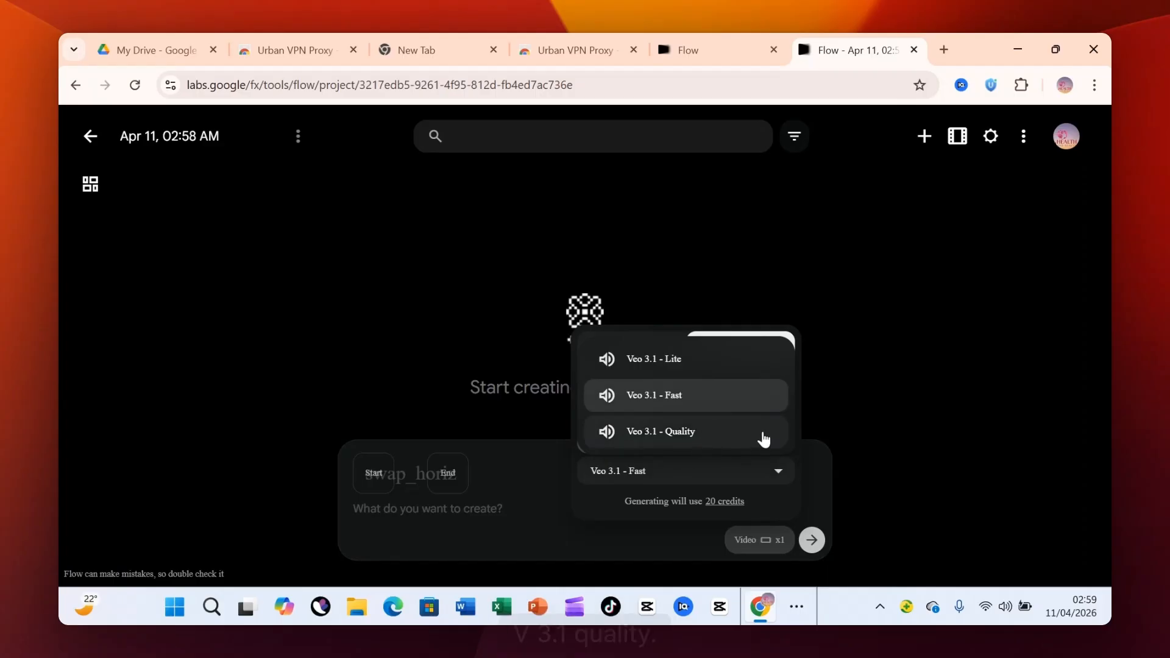
pyautogui.click(711, 399)
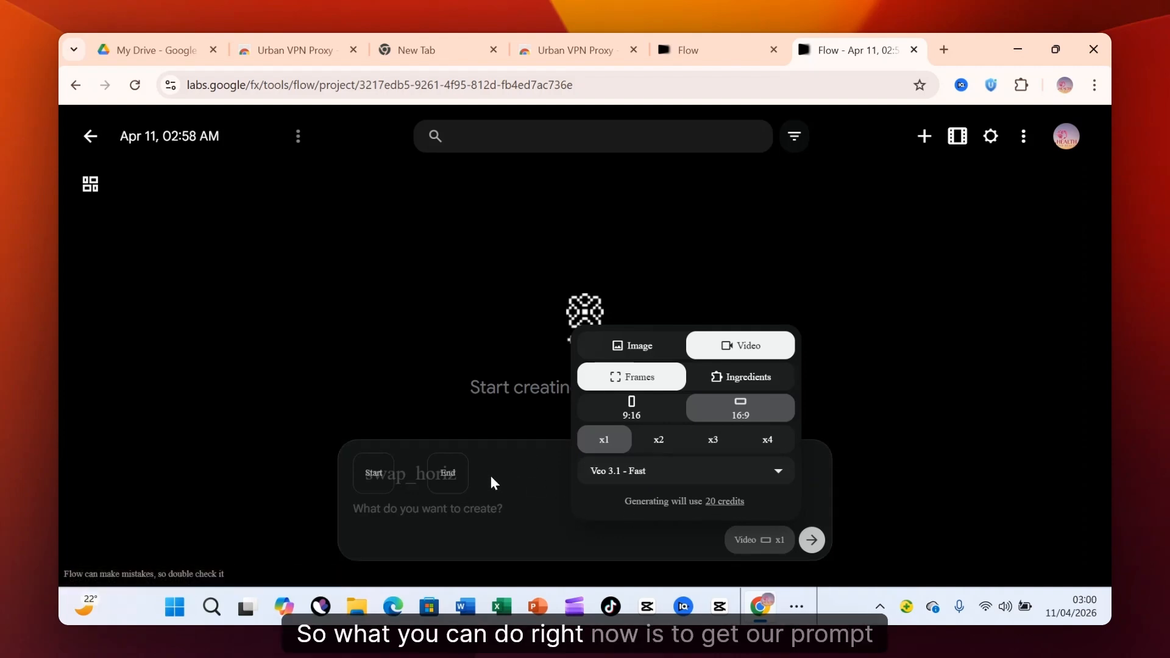
pyautogui.click(490, 506)
# Switch to the War Horror Film Prompt chat in ChatGPT and review the original request, the master prompts and the scene prompts.
pyautogui.click(797, 606)
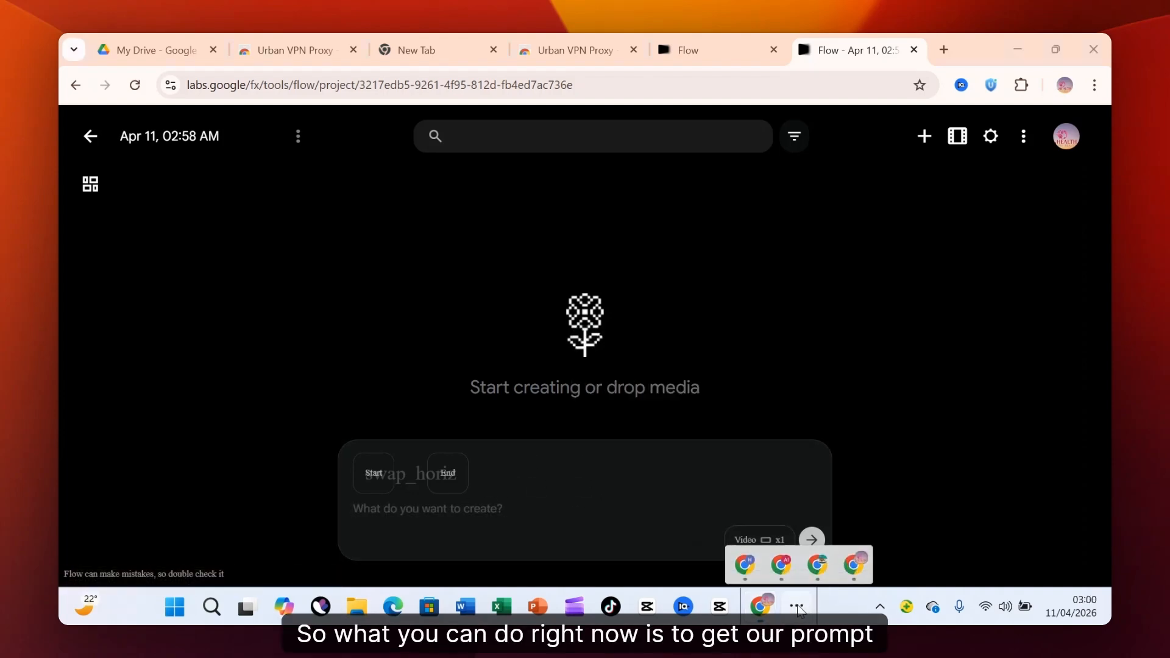
pyautogui.click(747, 557)
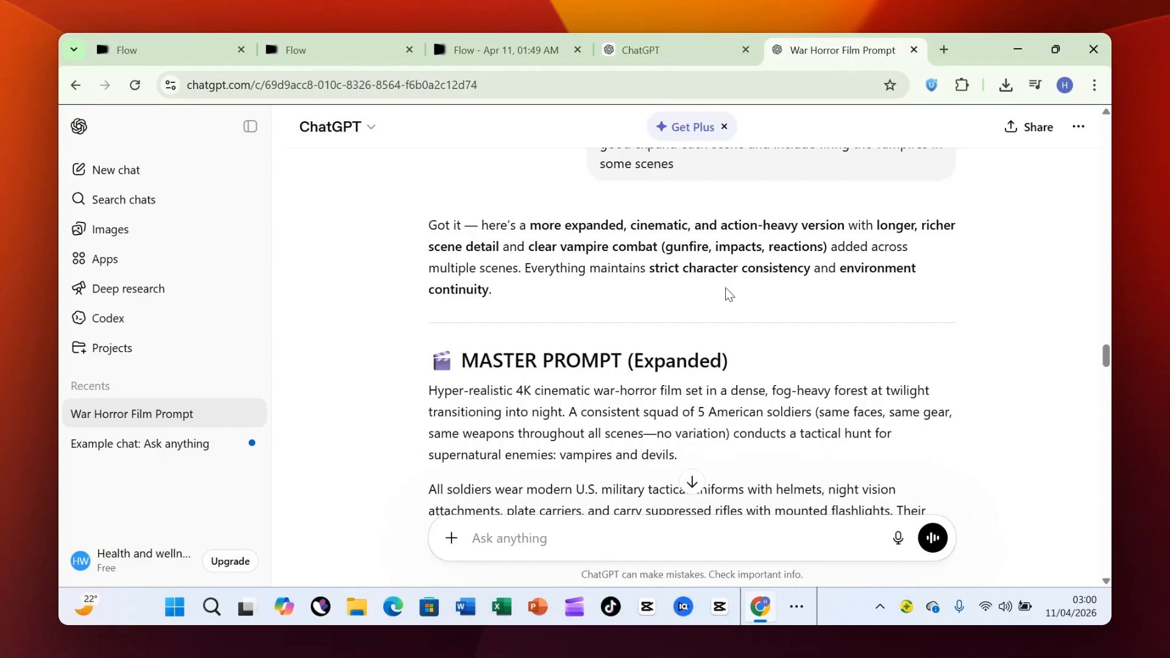
pyautogui.moveTo(1109, 353); pyautogui.dragTo(1108, 127)
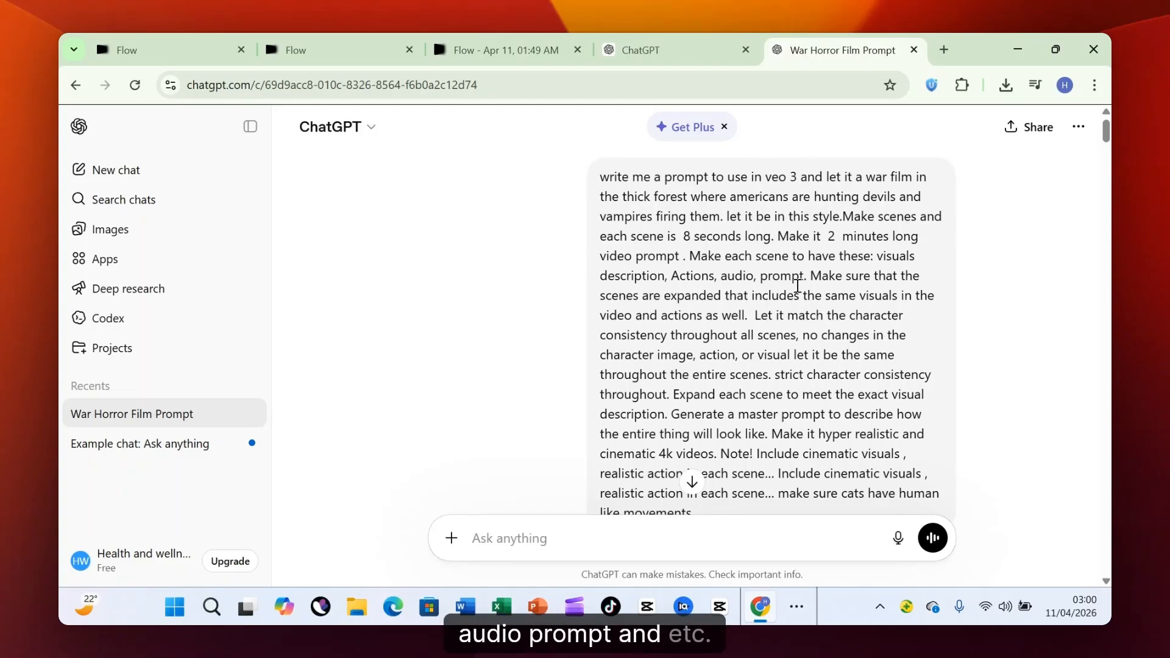
pyautogui.scroll(-3, 815, 289)
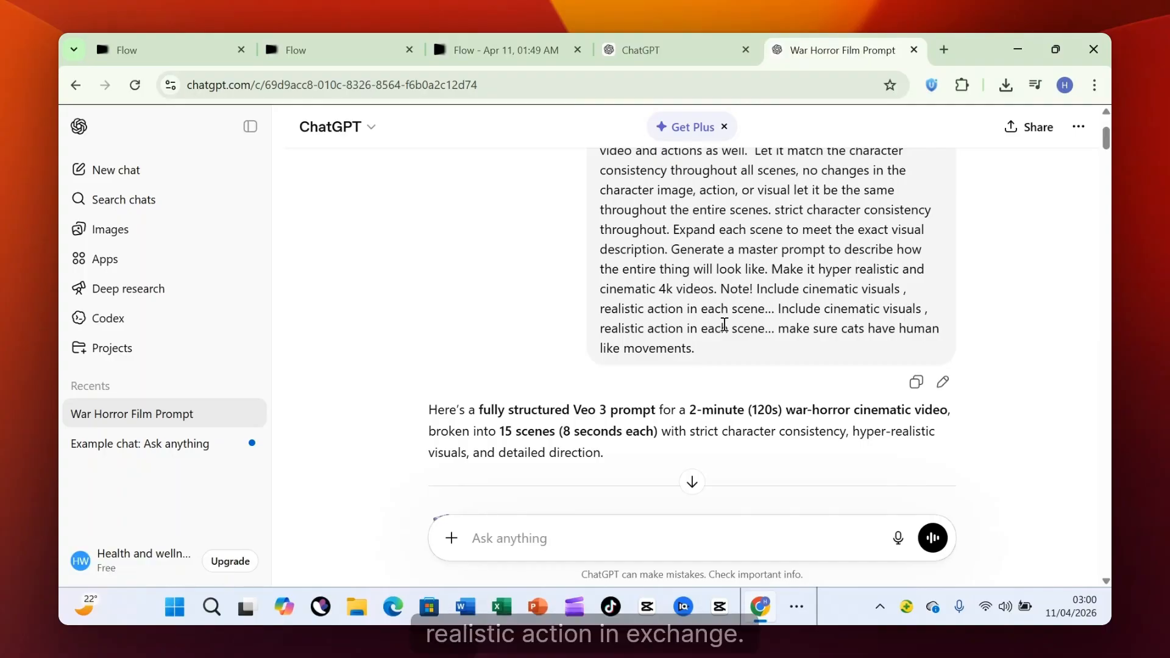
pyautogui.scroll(-1, 740, 348)
pyautogui.scroll(-3, 740, 348)
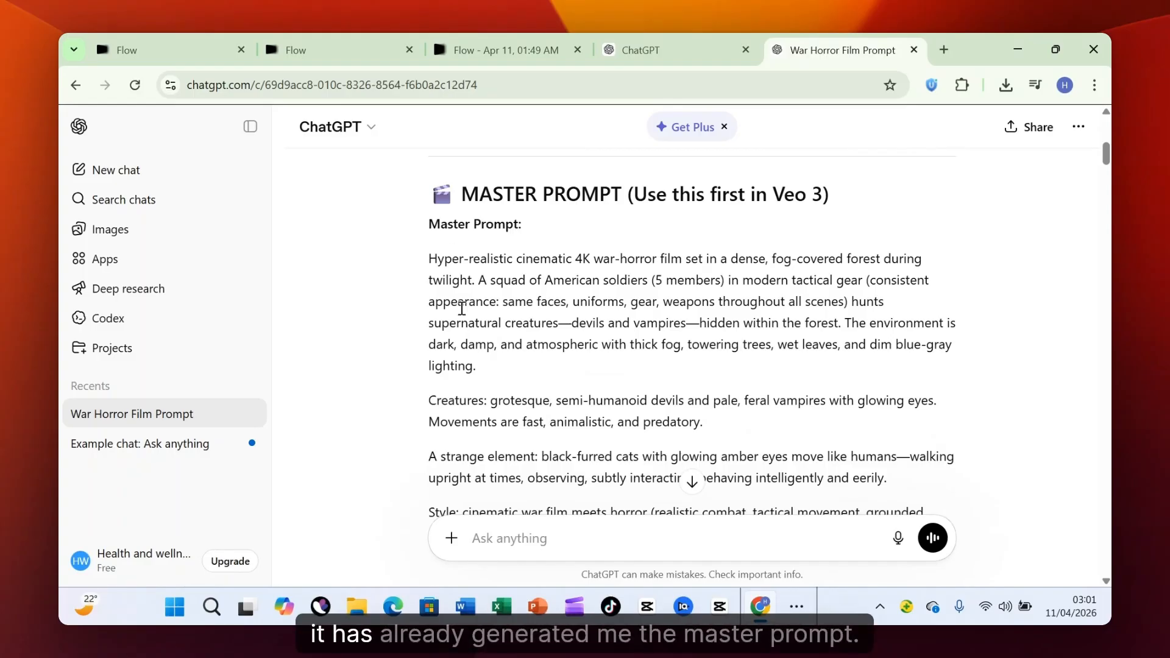
pyautogui.scroll(-4, 675, 375)
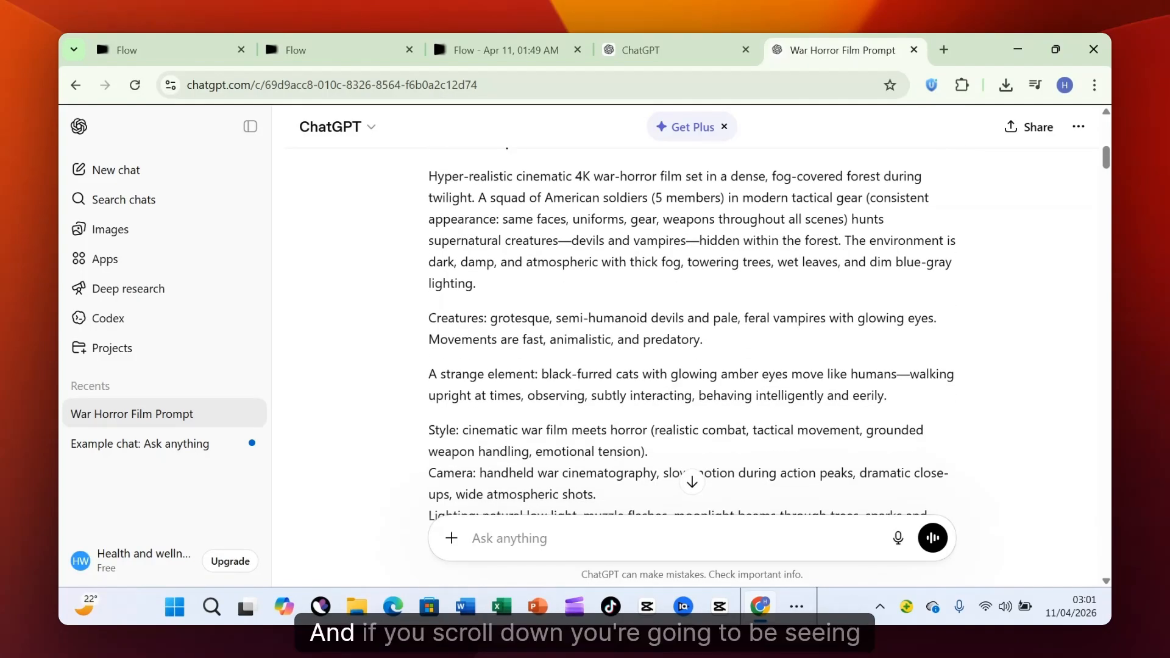
pyautogui.scroll(-4, 675, 374)
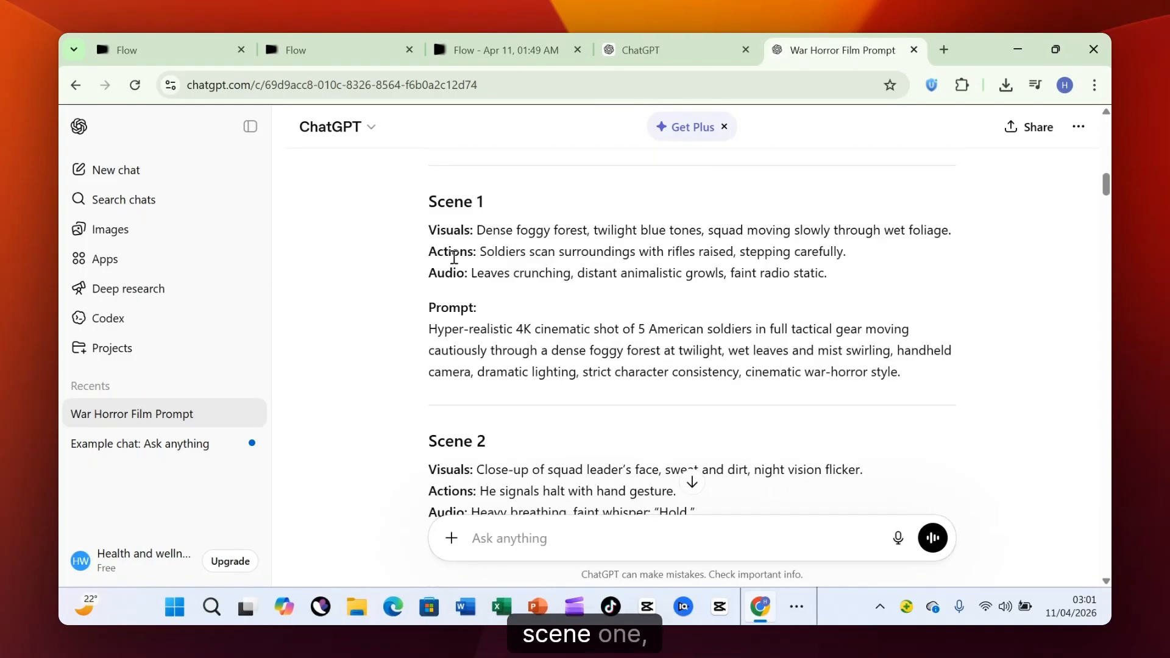
pyautogui.scroll(-10, 457, 412)
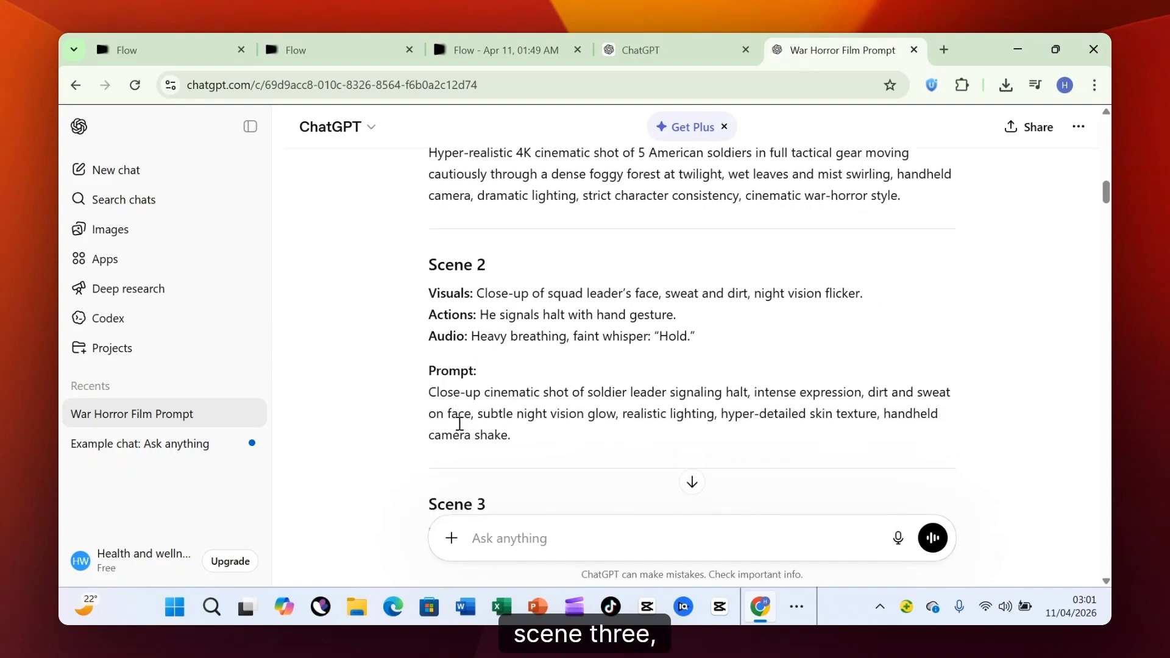
pyautogui.scroll(-20, 692, 329)
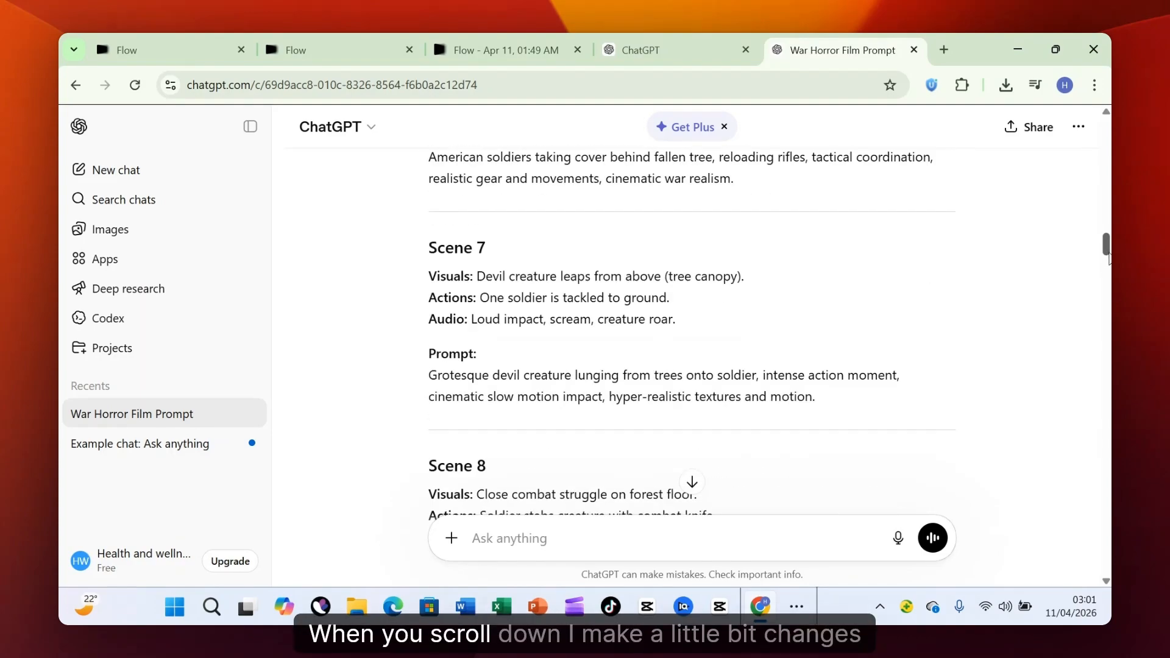
pyautogui.scroll(-8, 518, 275)
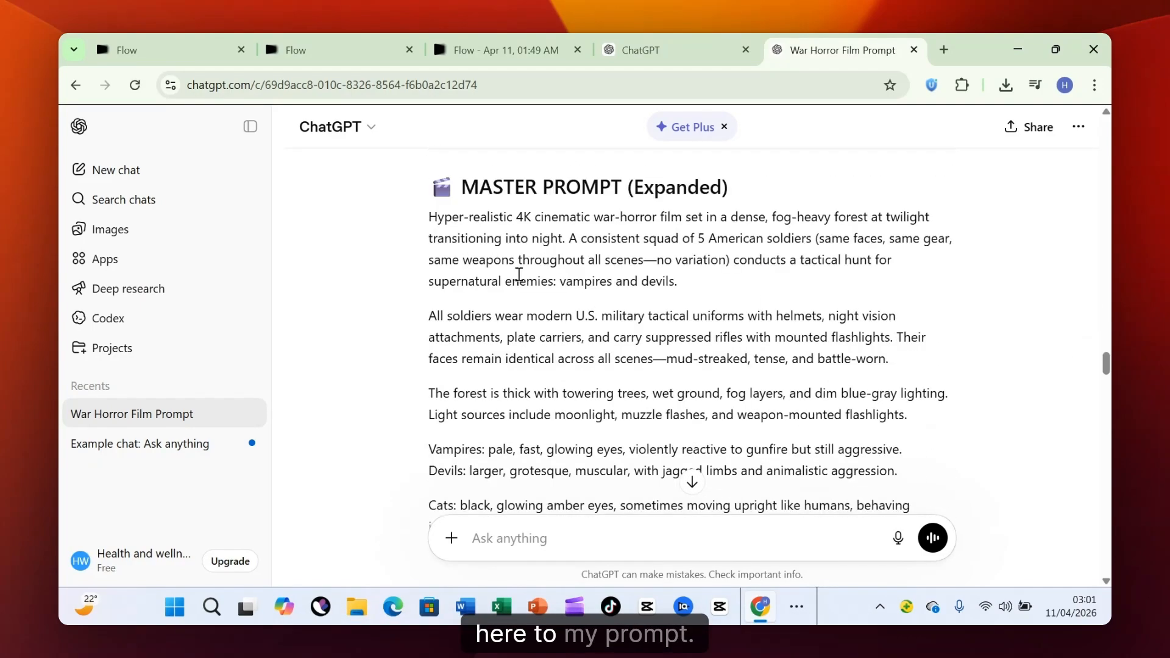
pyautogui.scroll(-1, 664, 206)
# Copy the full expanded master prompt from ChatGPT and paste it into the video prompt of the Flow project.
pyautogui.scroll(1, 687, 205)
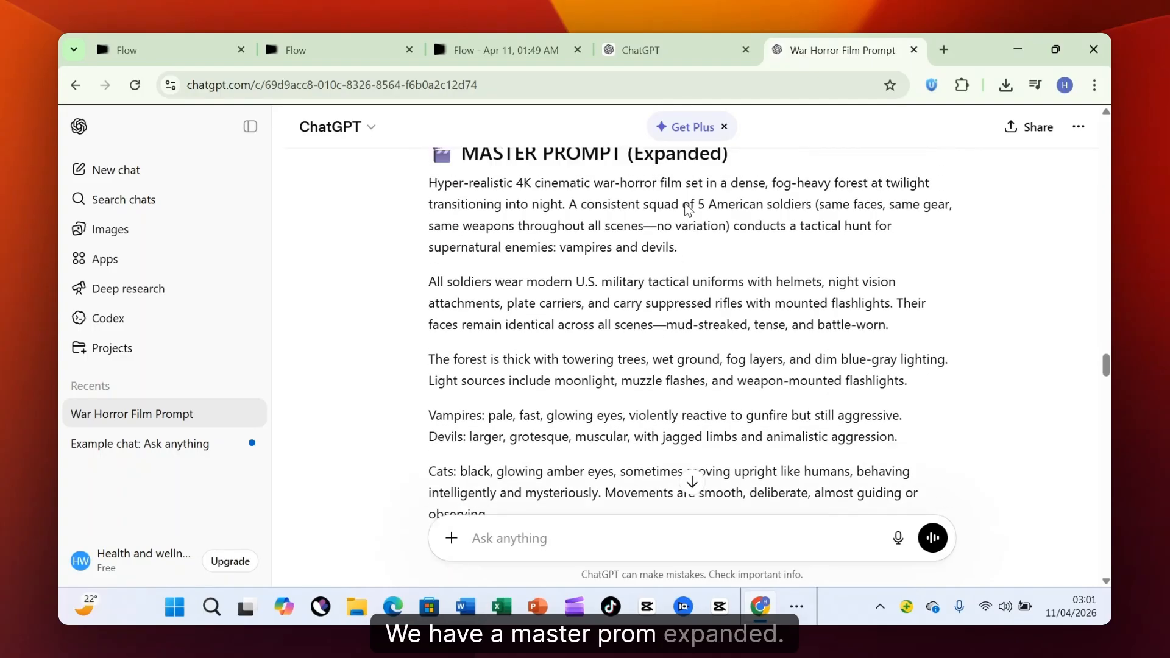
pyautogui.moveTo(1106, 359); pyautogui.dragTo(1106, 366)
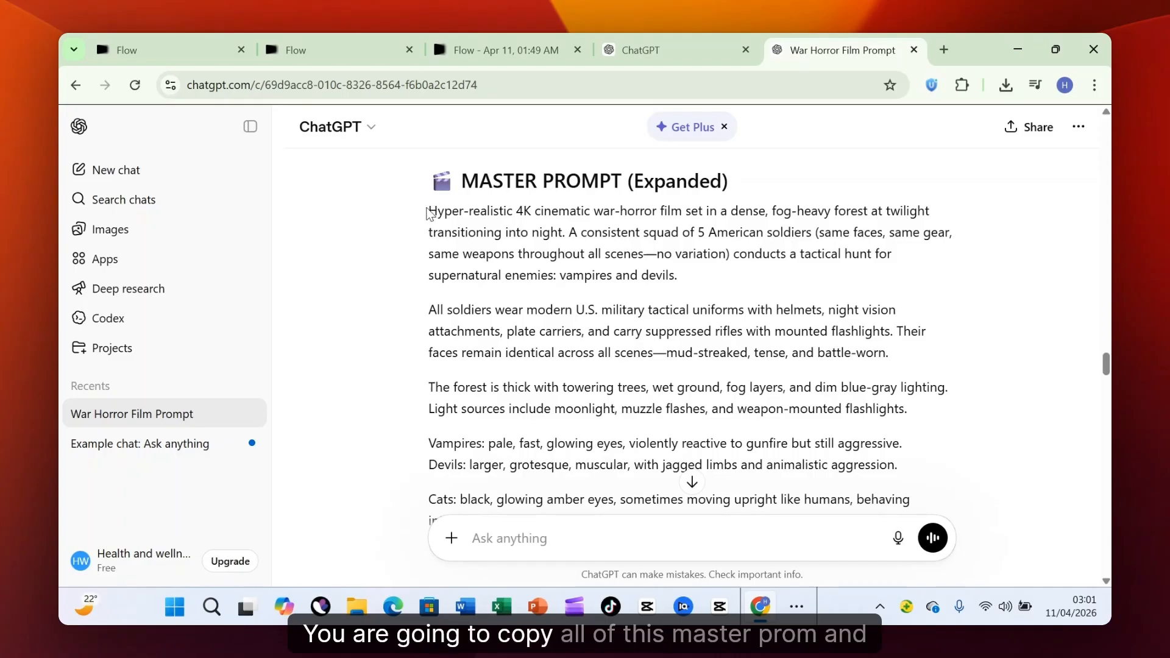
pyautogui.moveTo(432, 211); pyautogui.dragTo(733, 289)
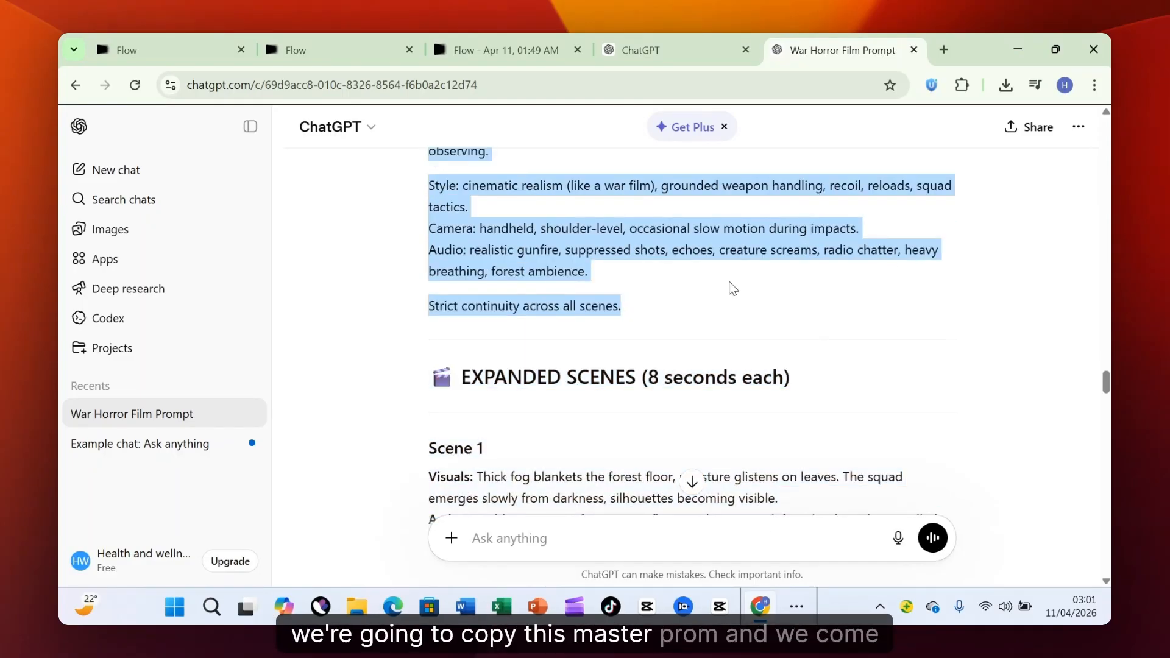
pyautogui.click(796, 606)
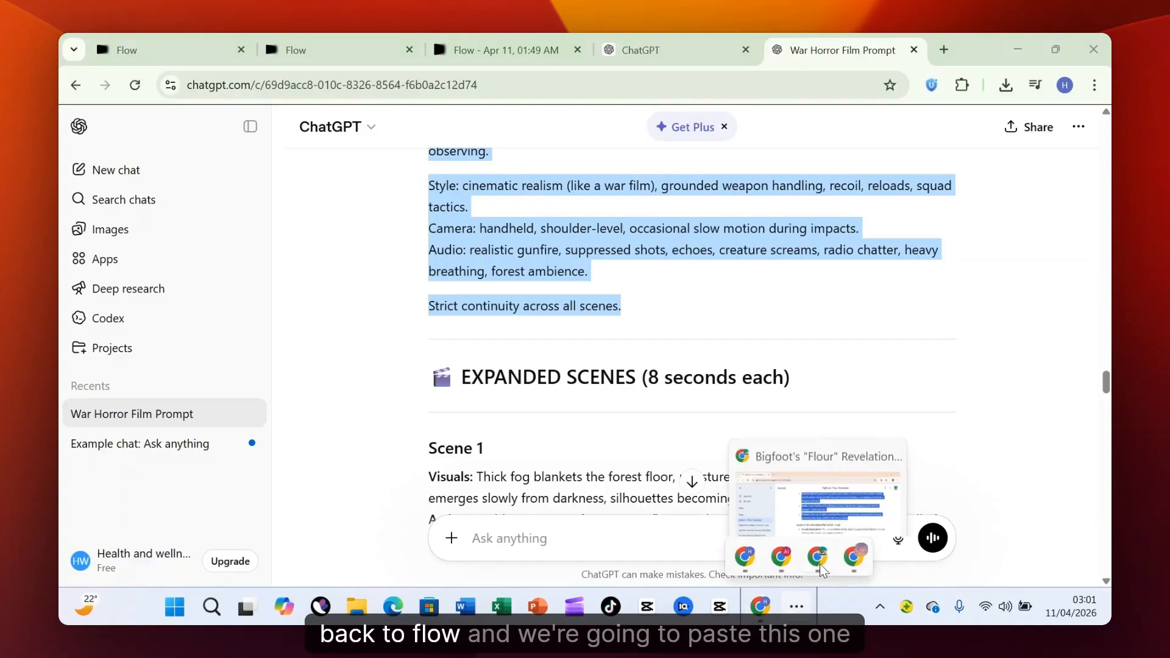
pyautogui.click(854, 556)
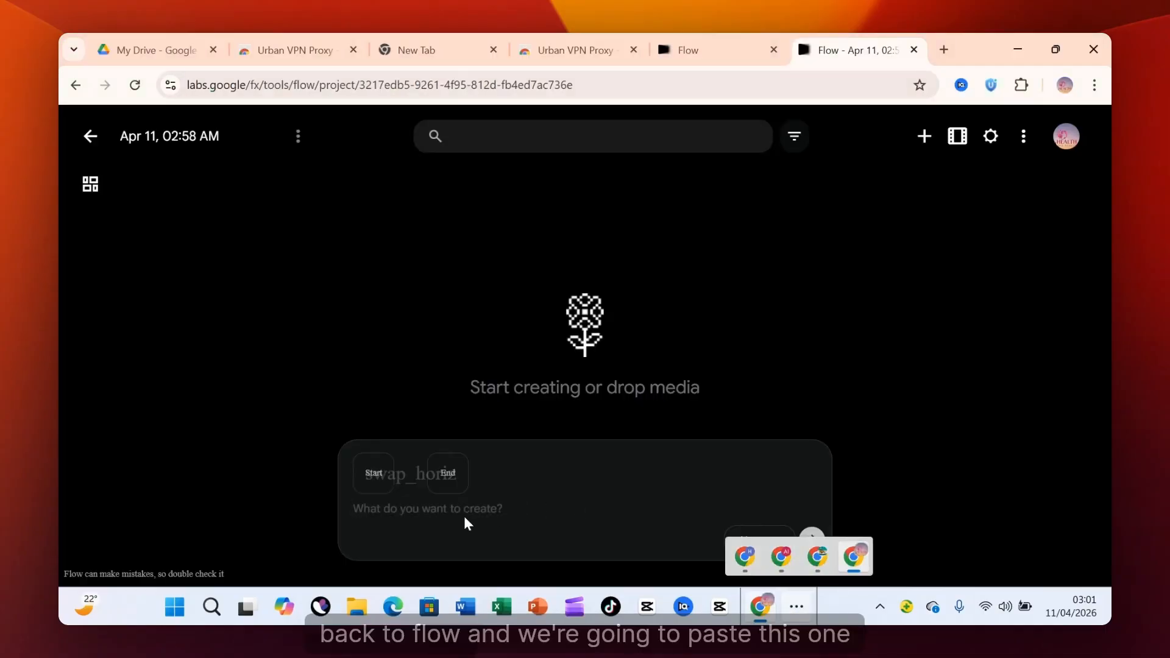
pyautogui.hotkey('ctrl', 'v')
pyautogui.click(1059, 229)
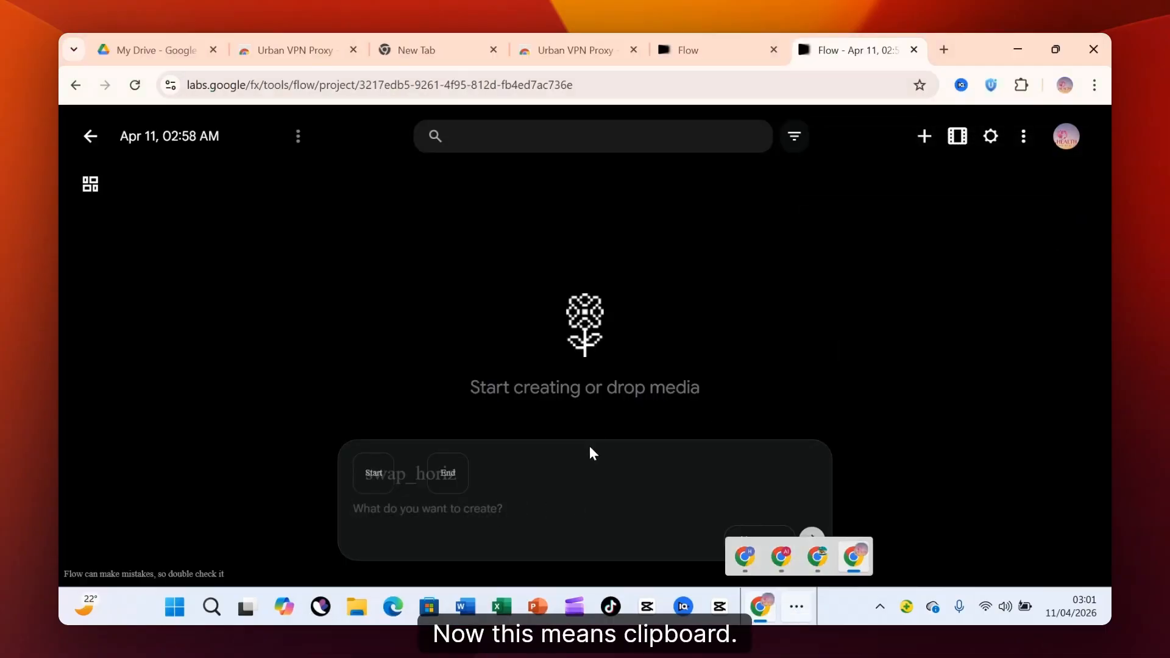
pyautogui.click(499, 501)
pyautogui.hotkey('ctrl', 'v')
# Copy the expanded Scene 1 text from ChatGPT, from visuals through prompt, and append it to the master prompt in Flow.
pyautogui.click(744, 556)
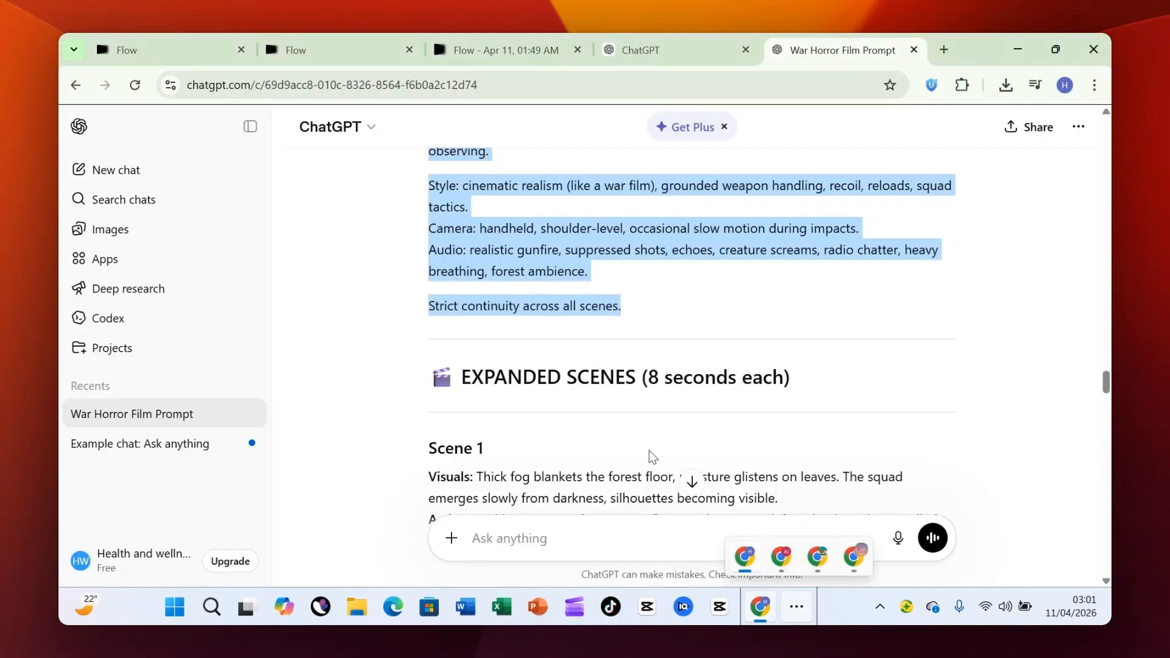
pyautogui.scroll(-5, 599, 389)
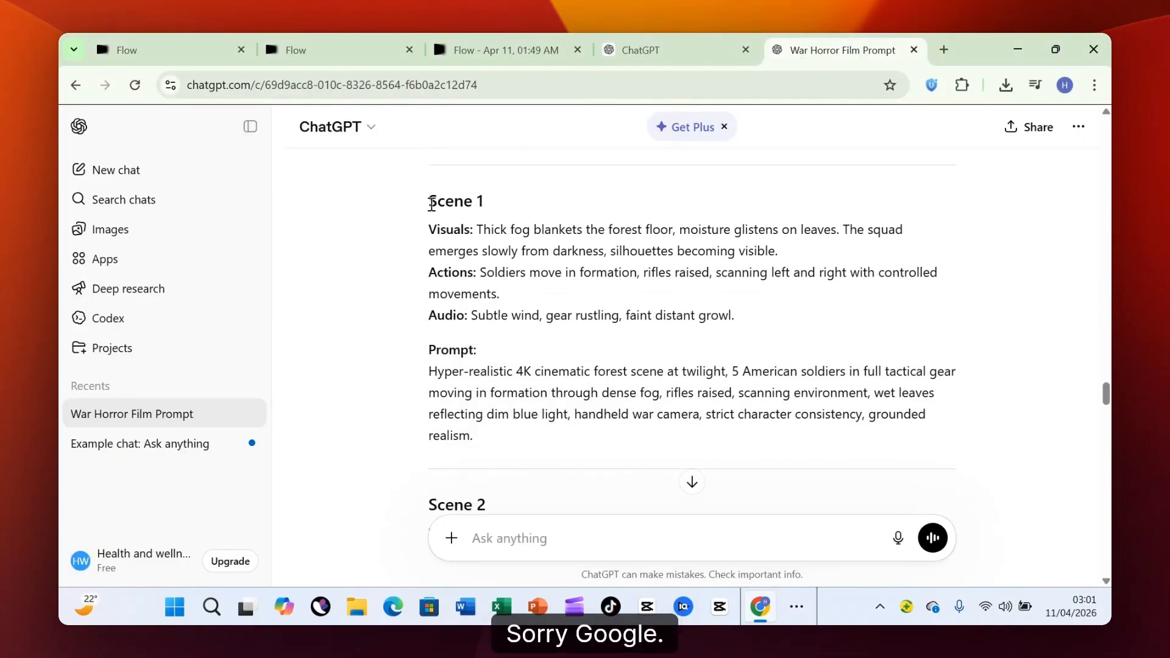
pyautogui.scroll(1, 426, 255)
pyautogui.scroll(-1, 417, 305)
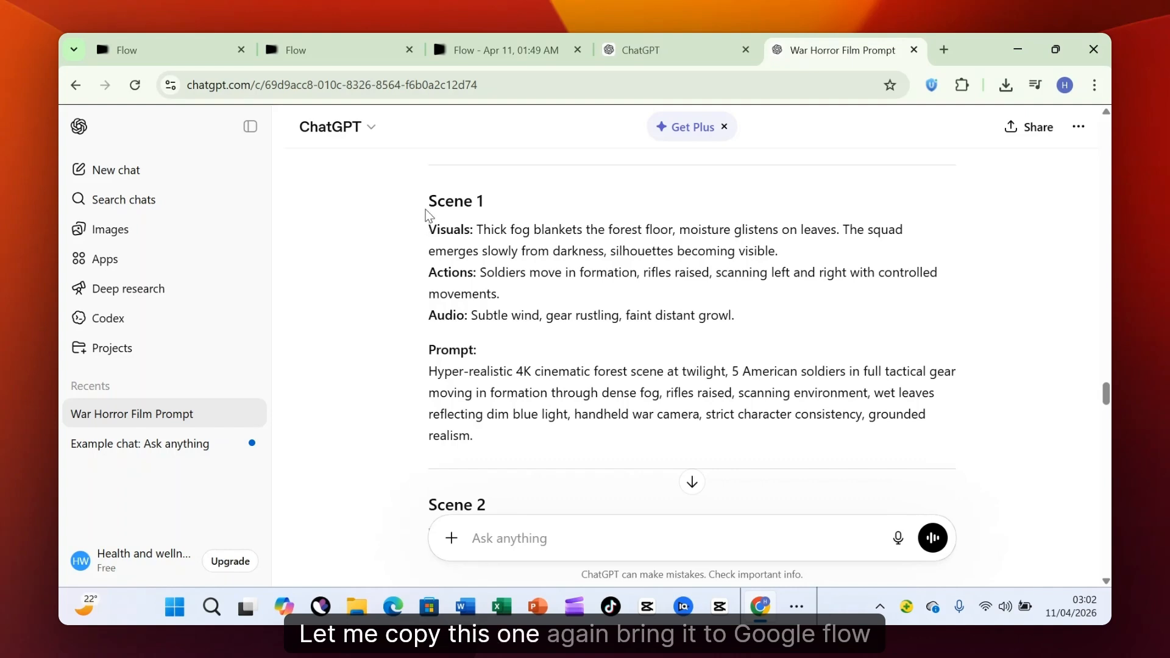
pyautogui.moveTo(426, 210); pyautogui.dragTo(479, 438)
pyautogui.moveTo(761, 614)
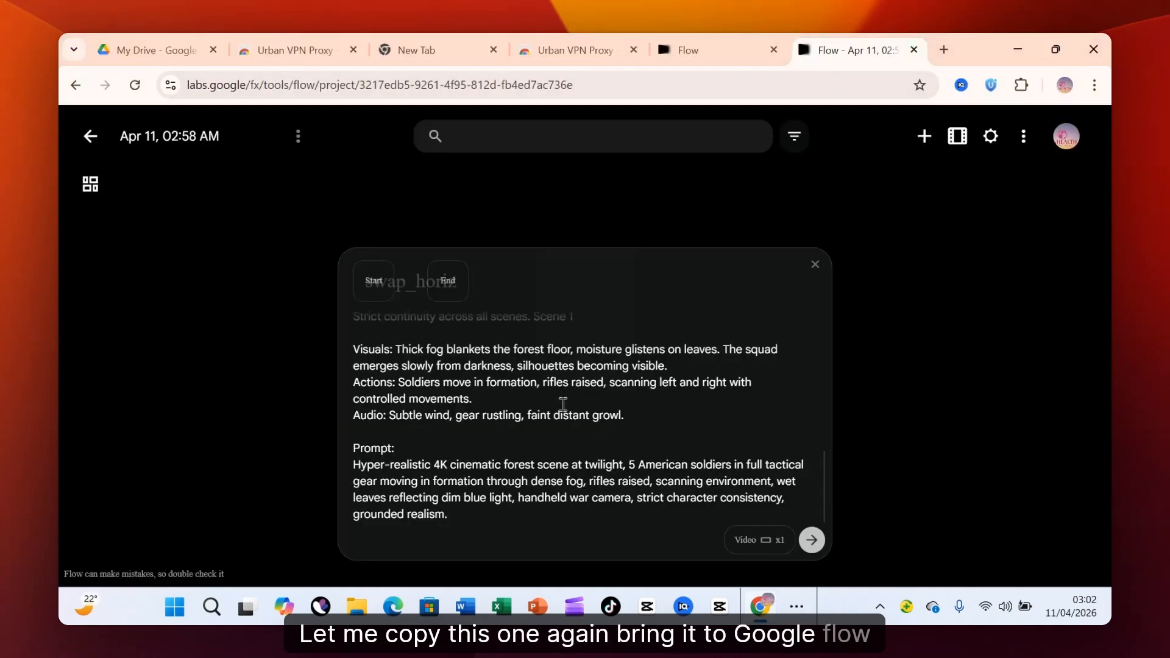
# Submit the Scene 1 prompt for generation, reload the Flow project page, and submit it again.
pyautogui.click(811, 541)
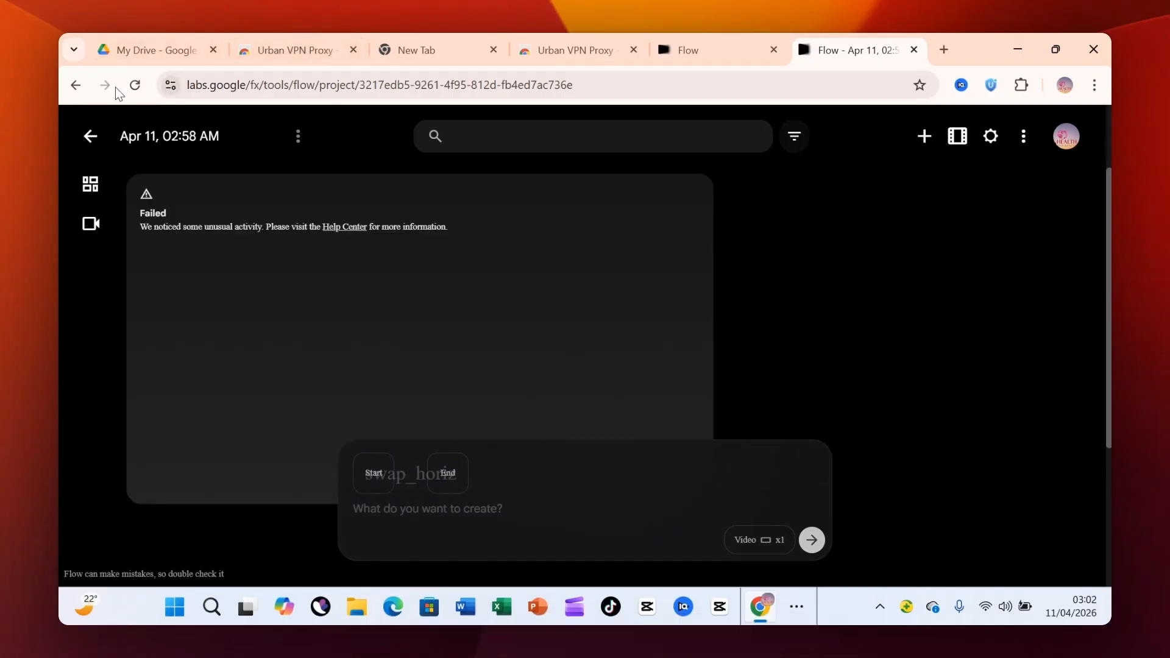
pyautogui.click(135, 85)
pyautogui.click(812, 540)
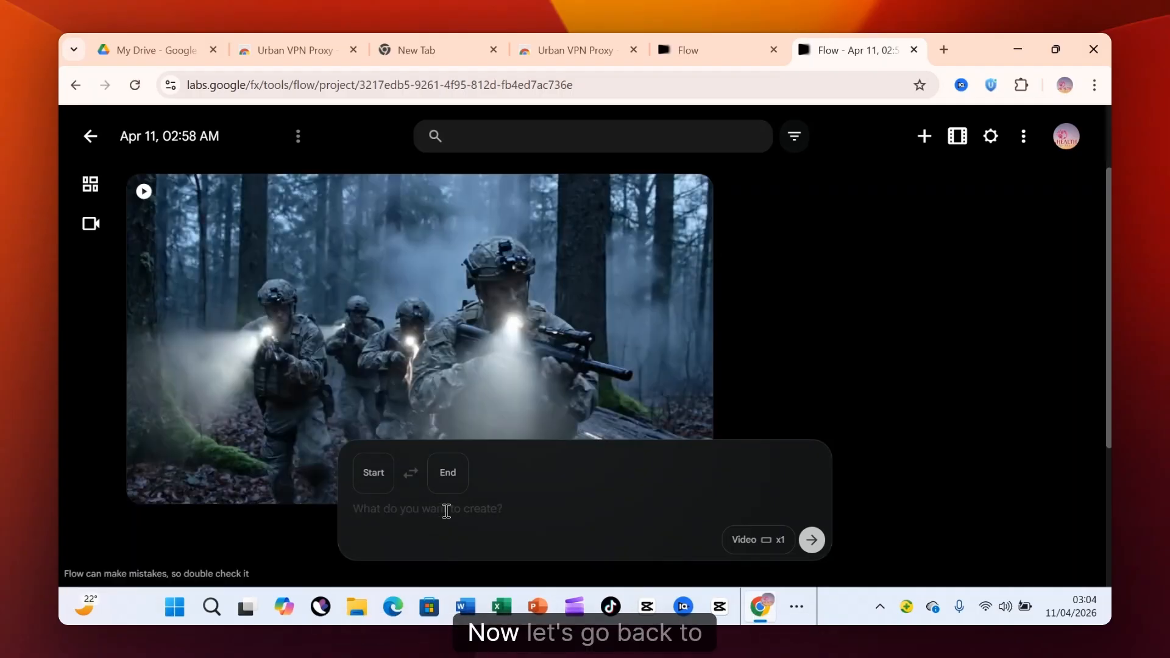
# Copy the expanded master prompt from ChatGPT again and paste it into a new video prompt in Flow.
pyautogui.click(744, 556)
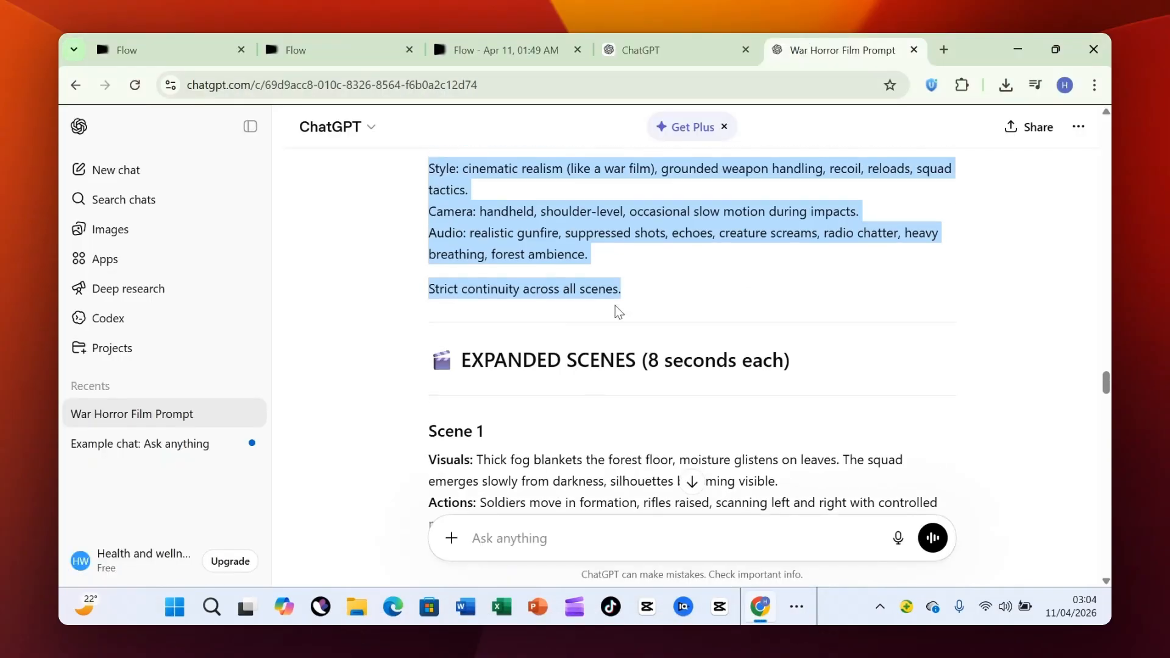
pyautogui.rightClick(641, 302)
pyautogui.click(653, 316)
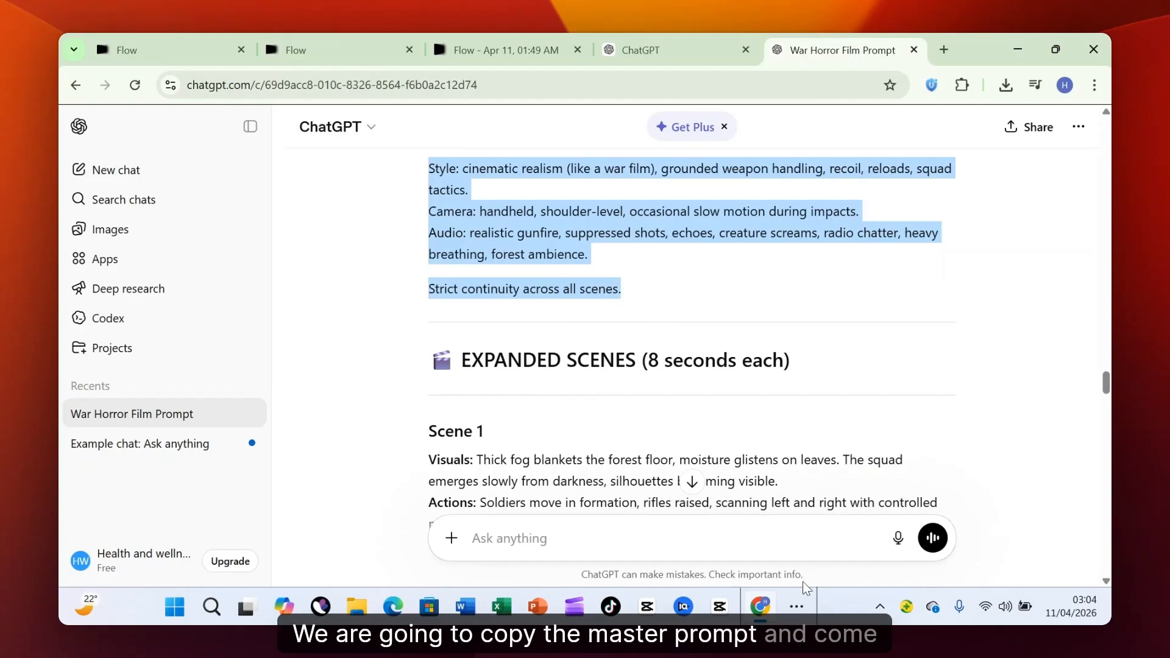
pyautogui.click(804, 608)
pyautogui.click(859, 566)
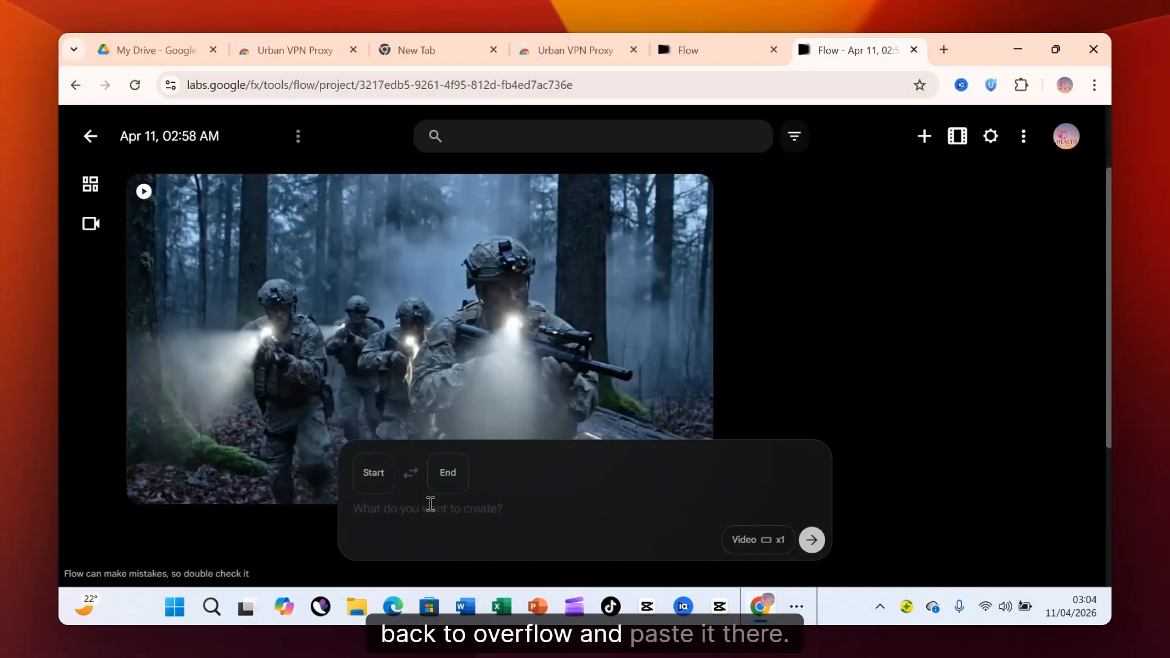
pyautogui.click(431, 504)
pyautogui.hotkey('ctrl', 'v')
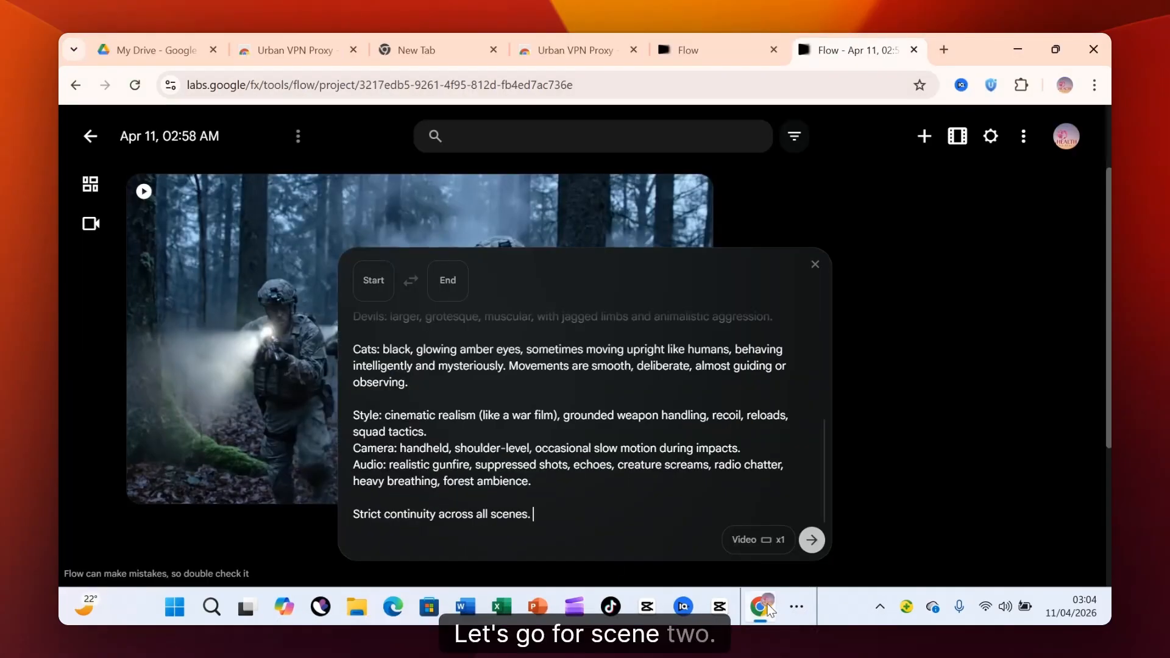
# Copy the expanded Scene 2 text from ChatGPT, append it to the master prompt in Flow, and generate the video.
pyautogui.moveTo(769, 609)
pyautogui.click(792, 563)
pyautogui.scroll(-5, 609, 396)
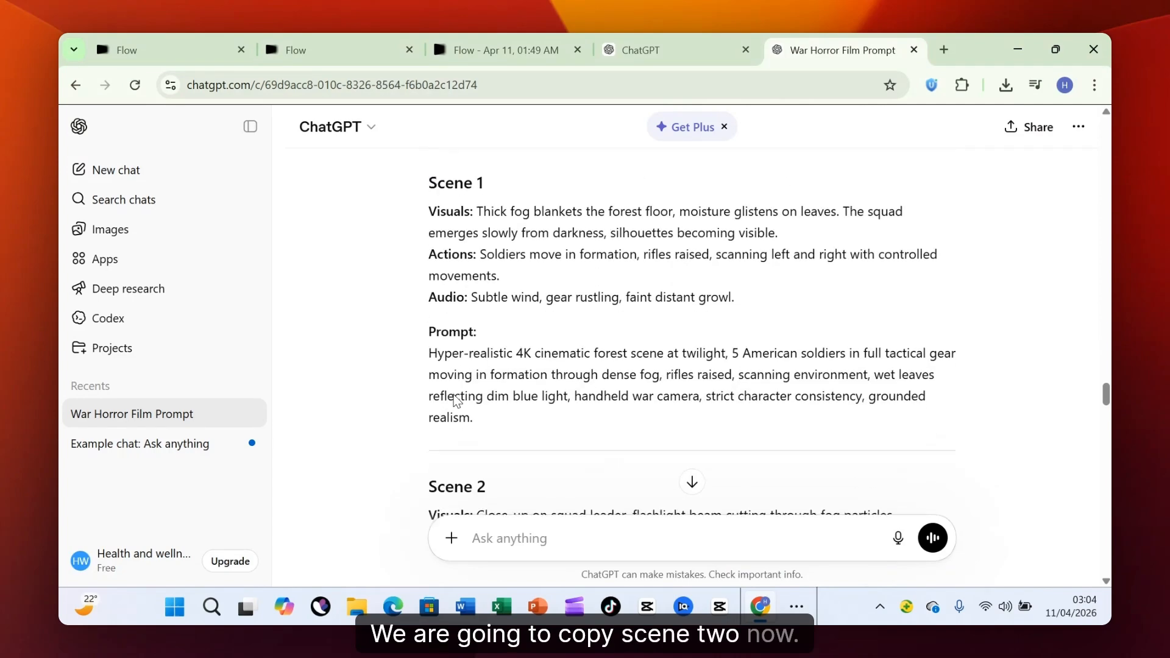
pyautogui.scroll(-4, 455, 400)
pyautogui.moveTo(432, 266); pyautogui.dragTo(502, 413)
pyautogui.hotkey('ctrl', 'c')
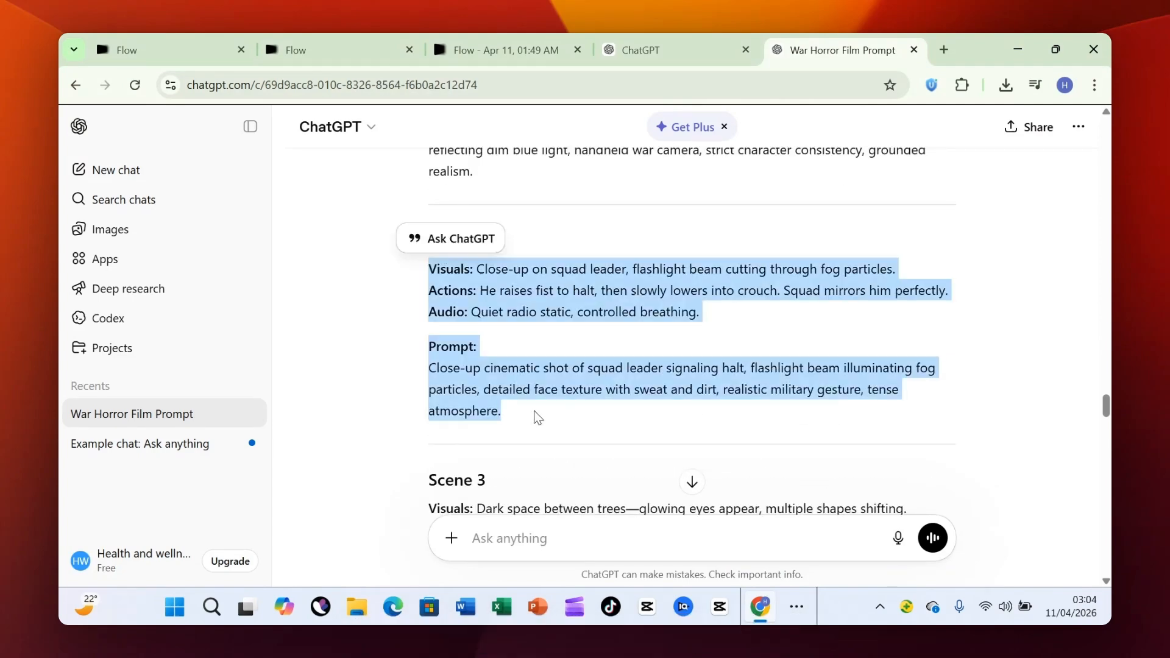
pyautogui.moveTo(765, 609)
pyautogui.click(639, 536)
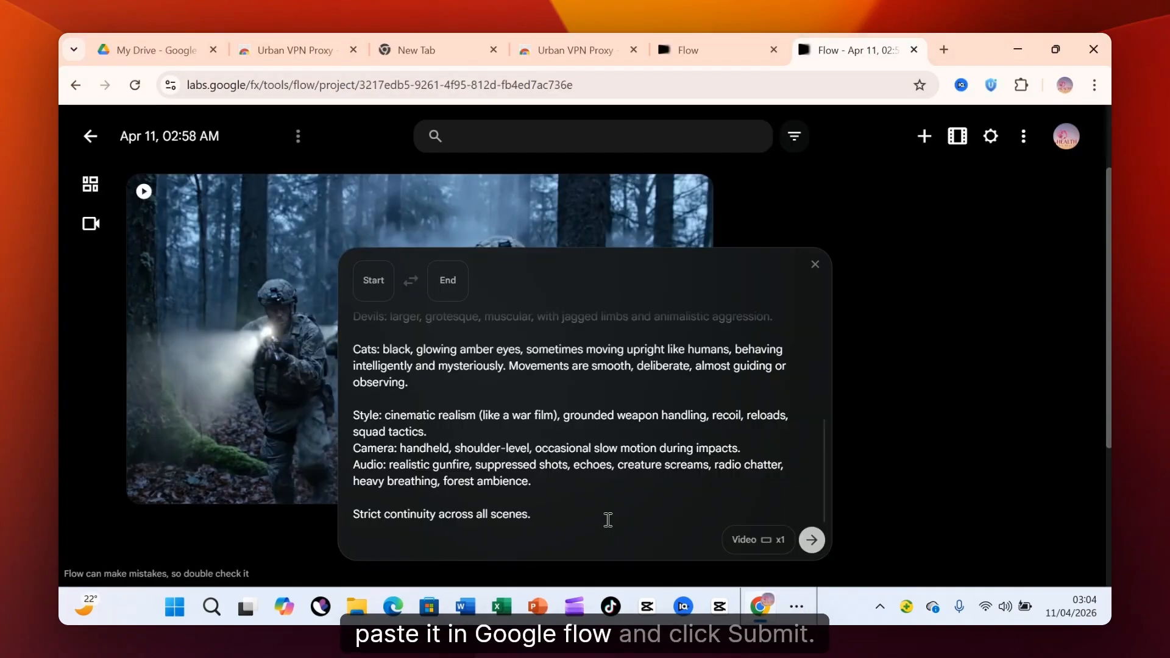
pyautogui.click(607, 520)
pyautogui.hotkey('ctrl', 'v')
pyautogui.click(811, 540)
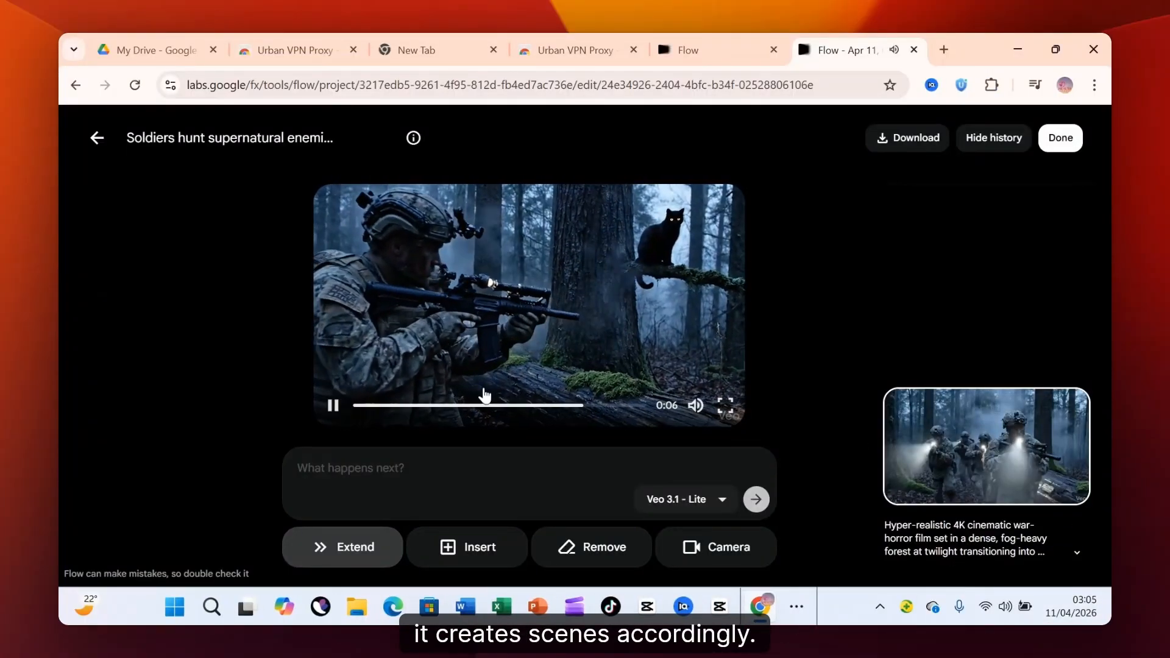
# Set the model for extending the opened soldier clip to Veo 3.1 - Fast and copy the expanded master prompt from ChatGPT.
pyautogui.click(720, 502)
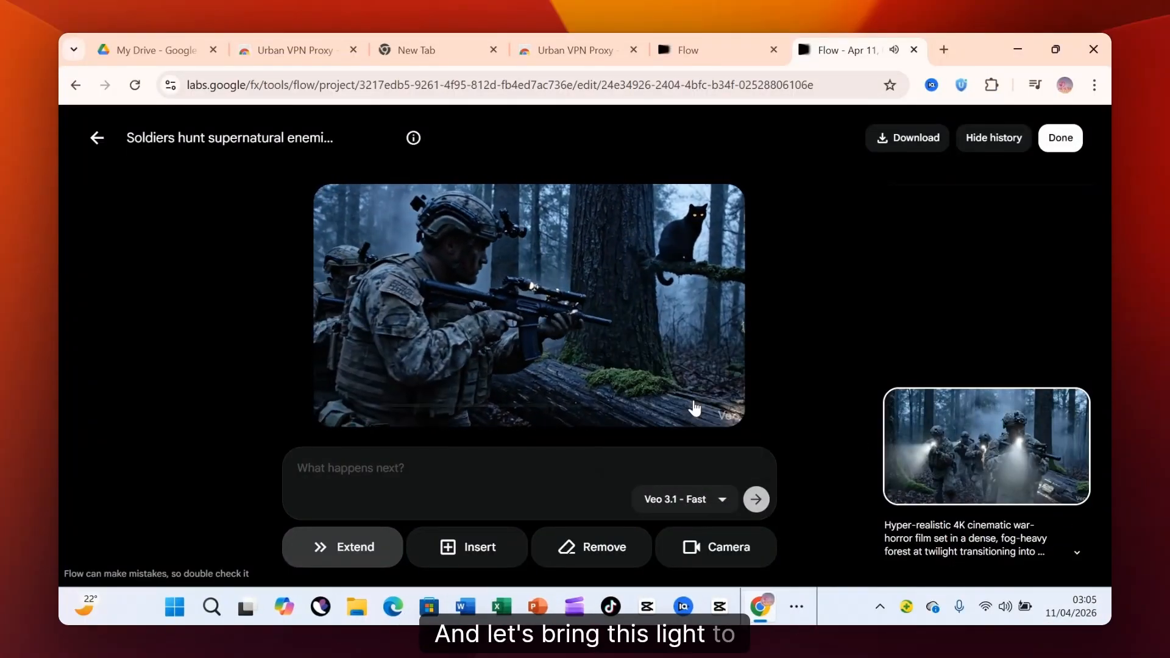
pyautogui.click(323, 466)
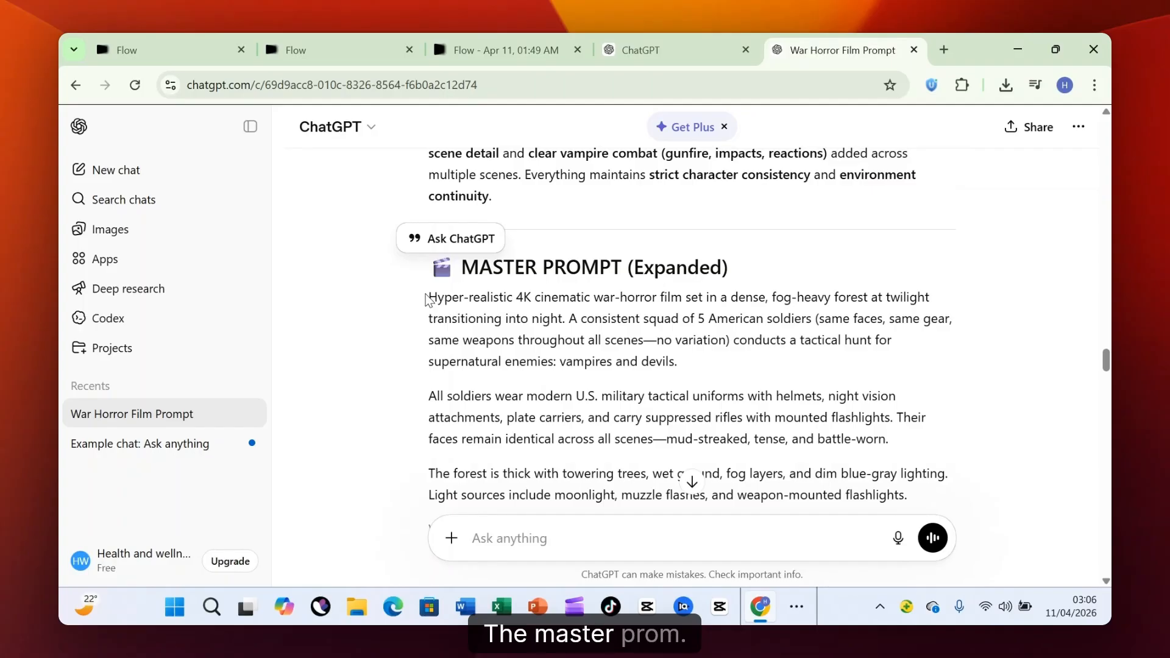
pyautogui.moveTo(431, 293); pyautogui.dragTo(687, 440)
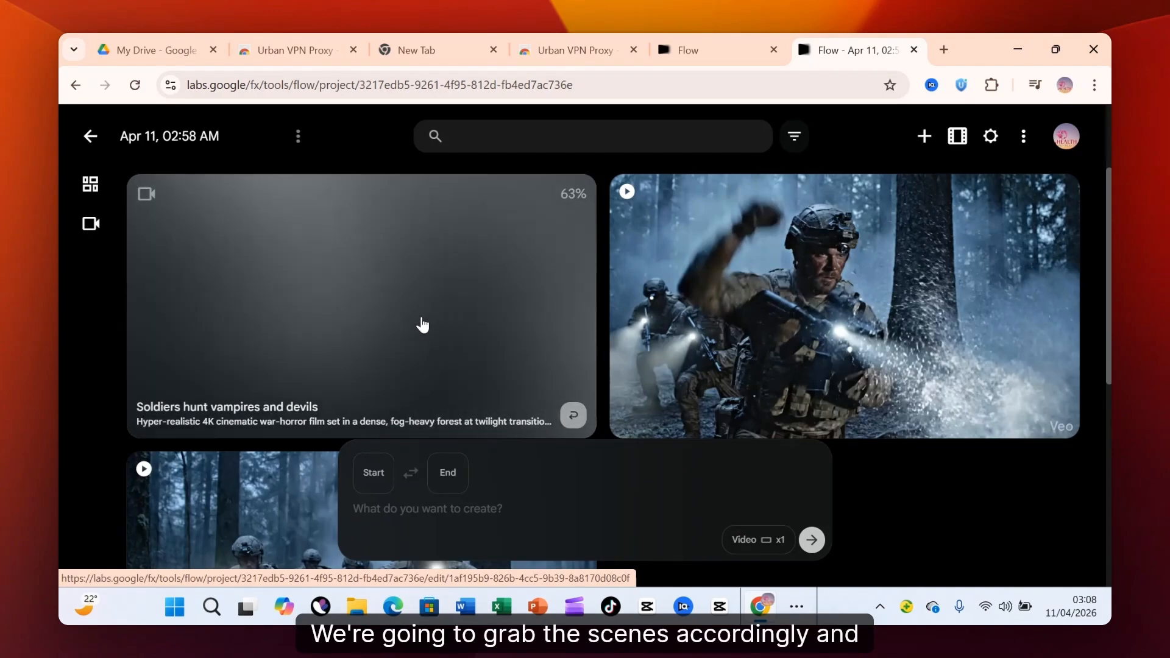
pyautogui.scroll(-2, 416, 362)
pyautogui.scroll(-1, 416, 363)
pyautogui.scroll(2, 416, 360)
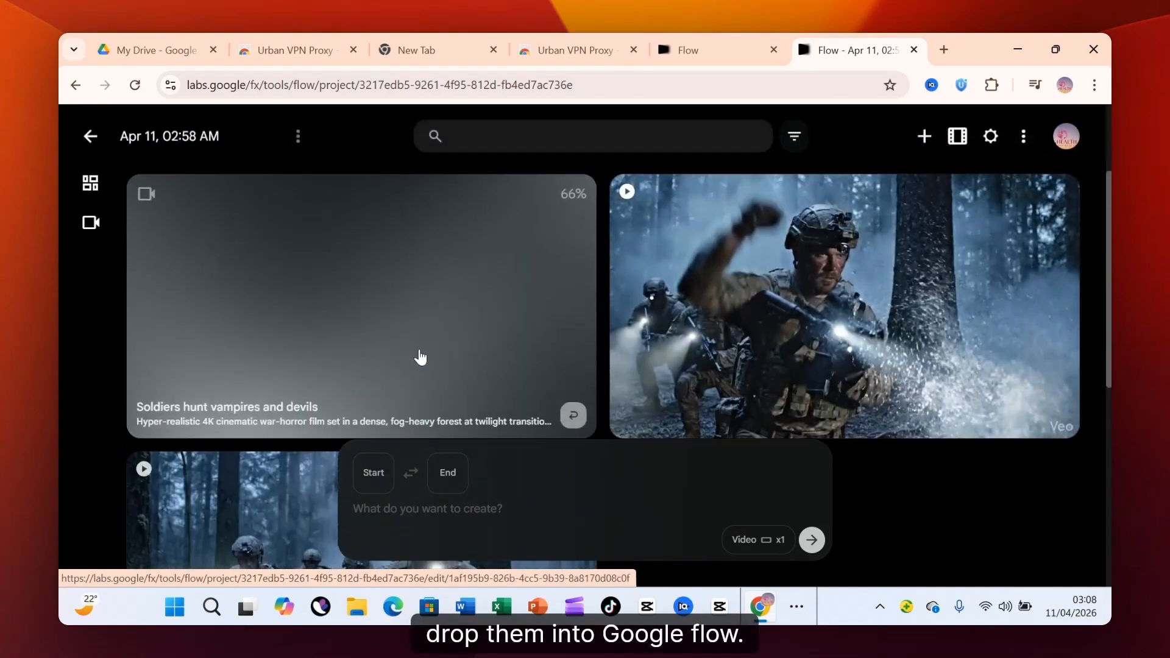
pyautogui.scroll(-1, 418, 359)
pyautogui.scroll(2, 982, 189)
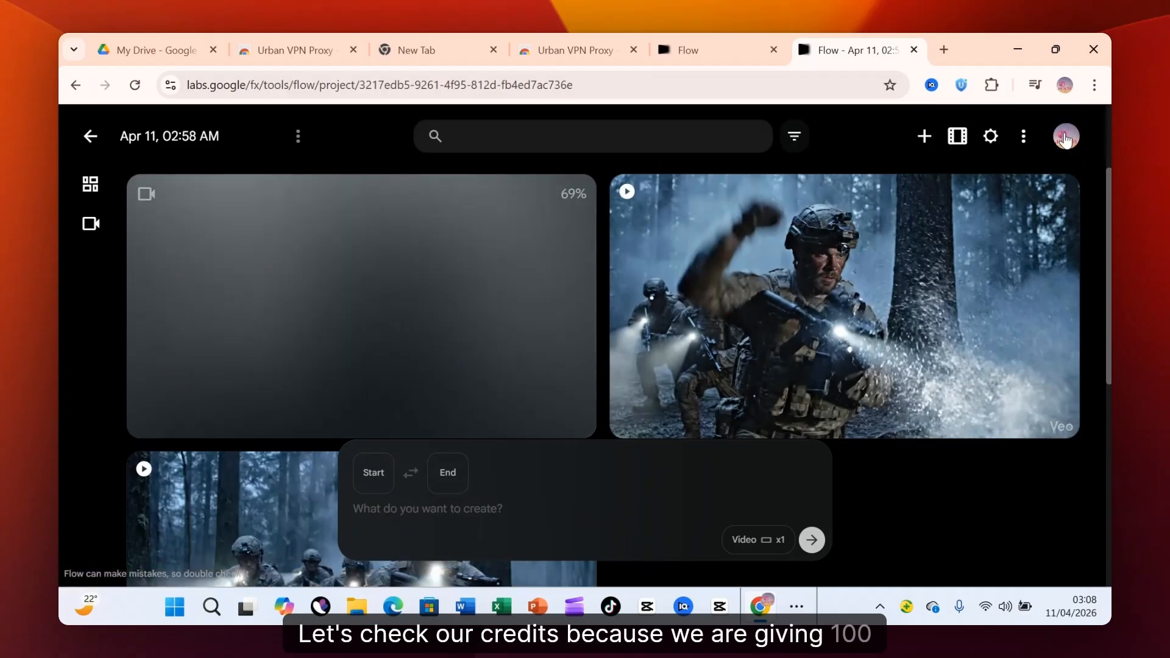
# Check the account's remaining AI credits in Flow.
pyautogui.click(1065, 135)
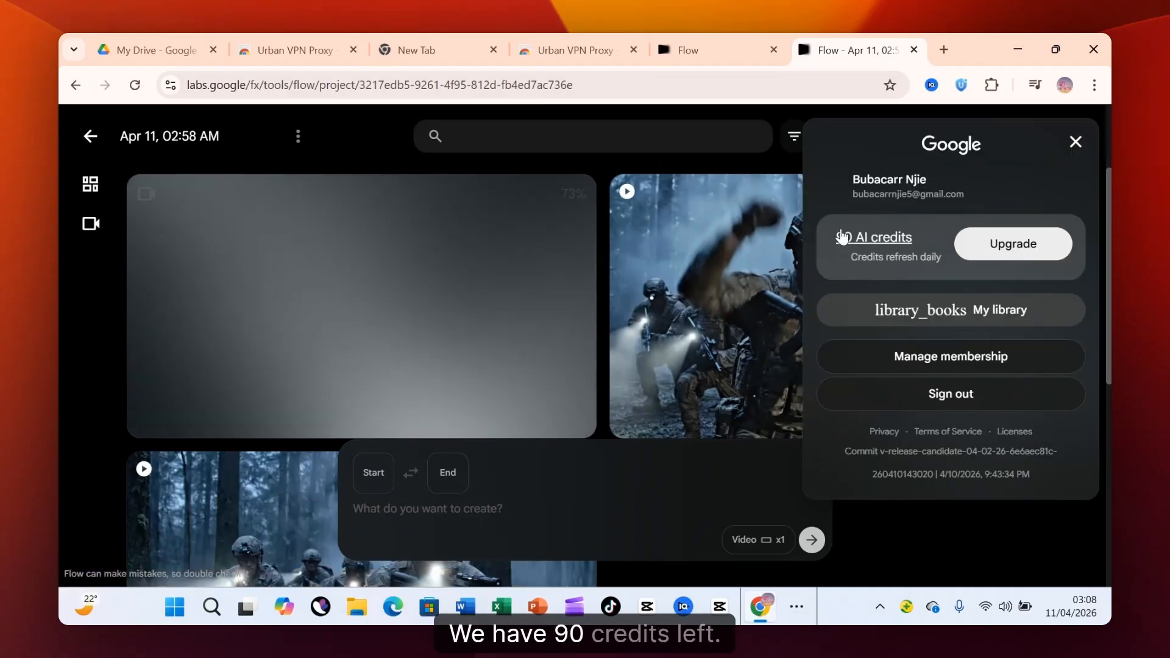
pyautogui.click(1066, 106)
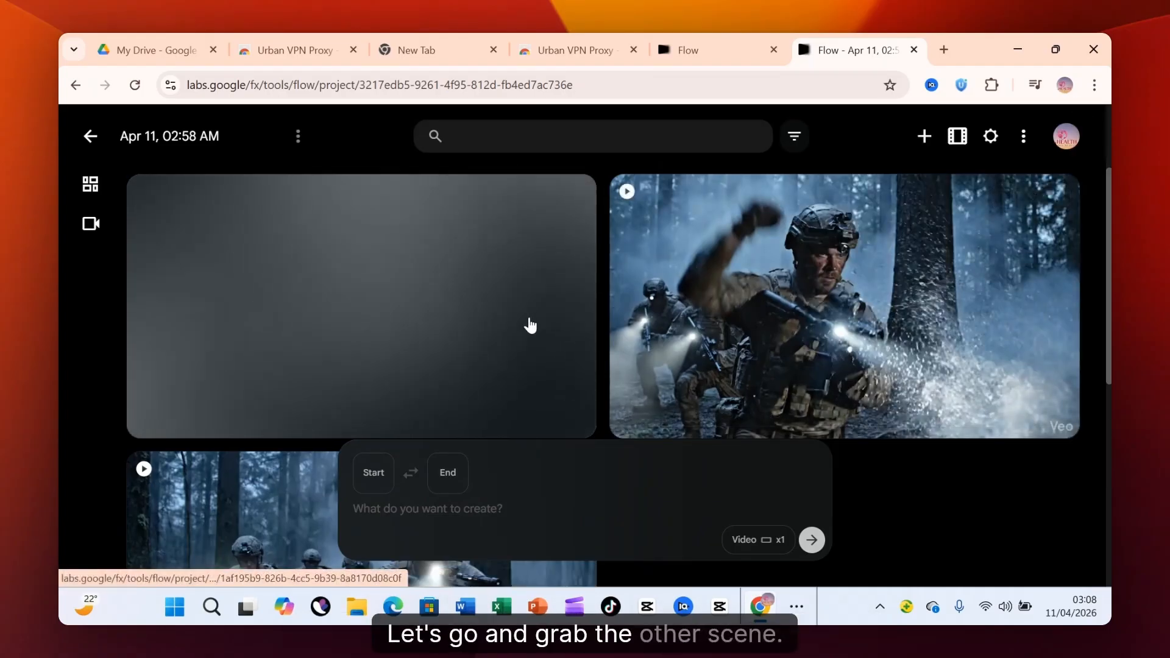
# Put the master prompt followed by the upright black cat scene text into a new video prompt and generate it.
pyautogui.scroll(-1, 529, 325)
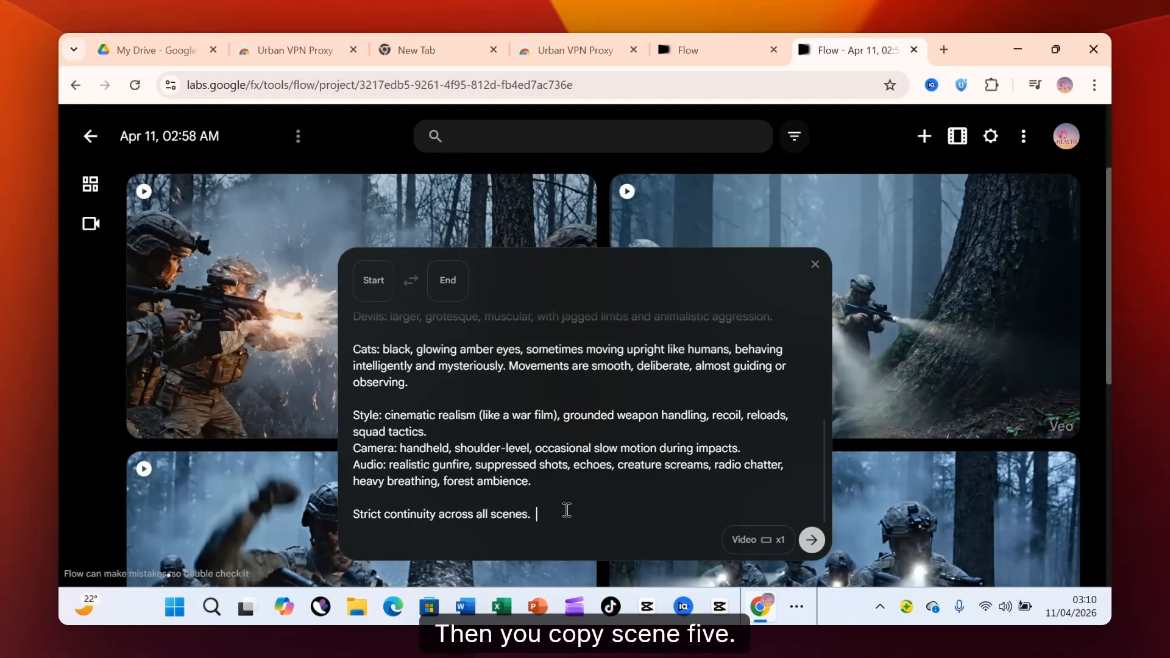
pyautogui.write('Visuals: Black cat perched on rock, then slowly rises onto two legs. Actions: It watches the firefight, tilts head like a human observer. Audio: Gunfire fades slightly, eerie low hum.  Prompt: Hyper-realistic black cat with glowing amber eyes standing upright like a human, observing battle, detailed fur, eerie supernatural presence, cinematic framing.')
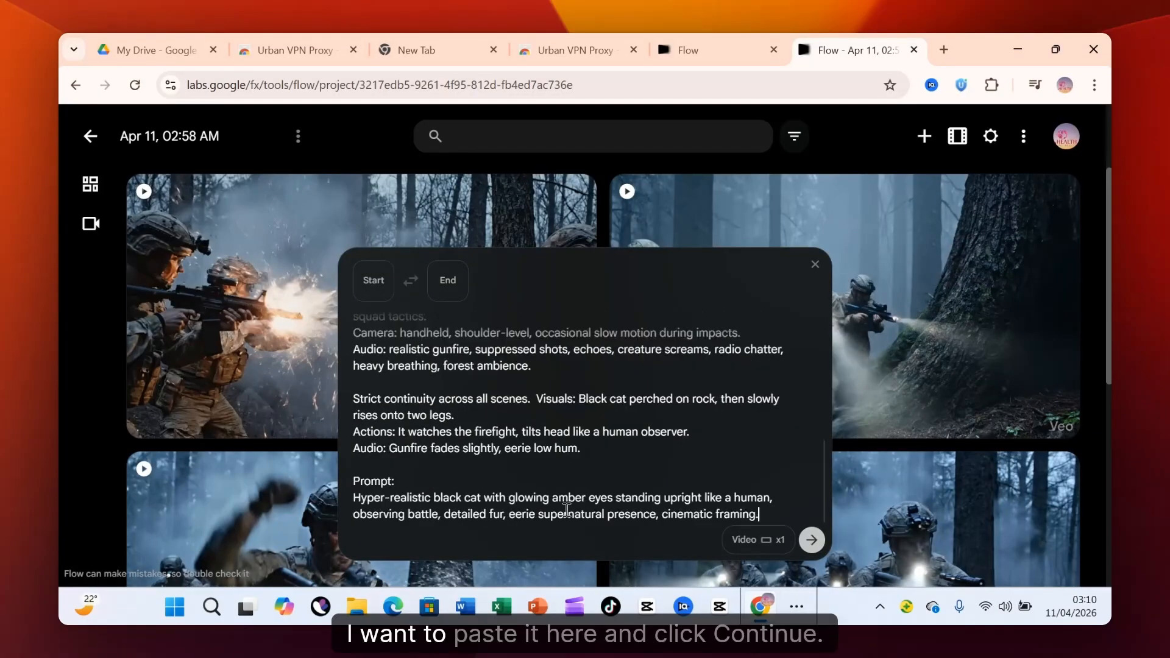
pyautogui.click(810, 538)
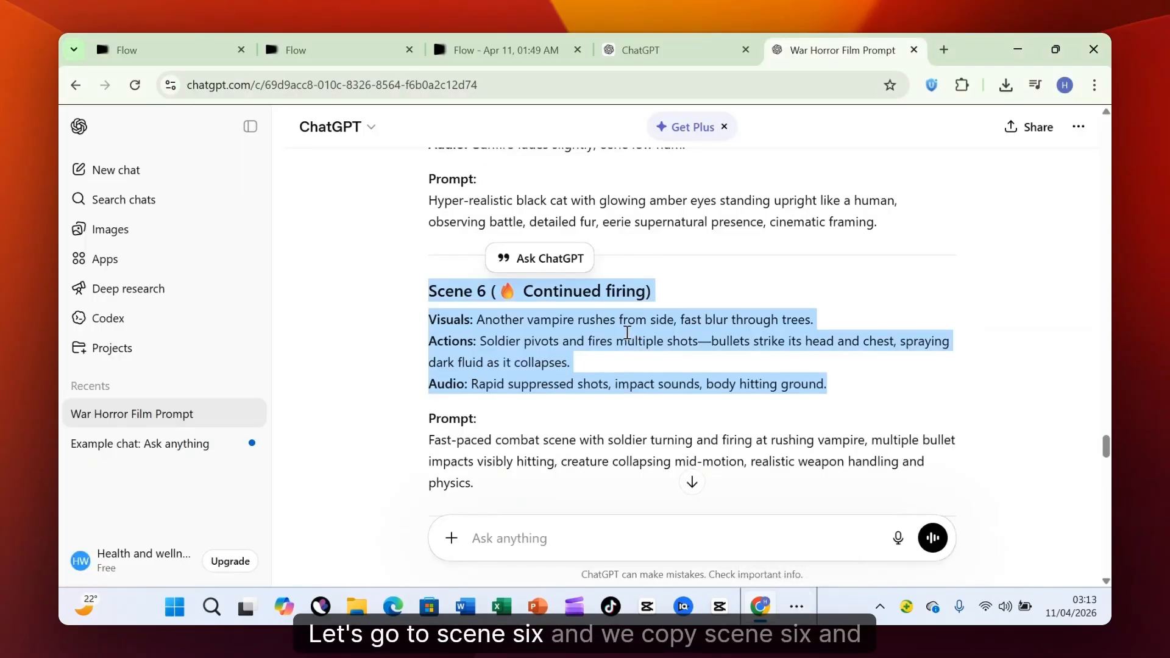
# Copy the Scene 6 (Continued firing) heading, visuals, actions and audio from ChatGPT and paste them into a new Flow prompt.
pyautogui.rightClick(512, 294)
pyautogui.click(536, 308)
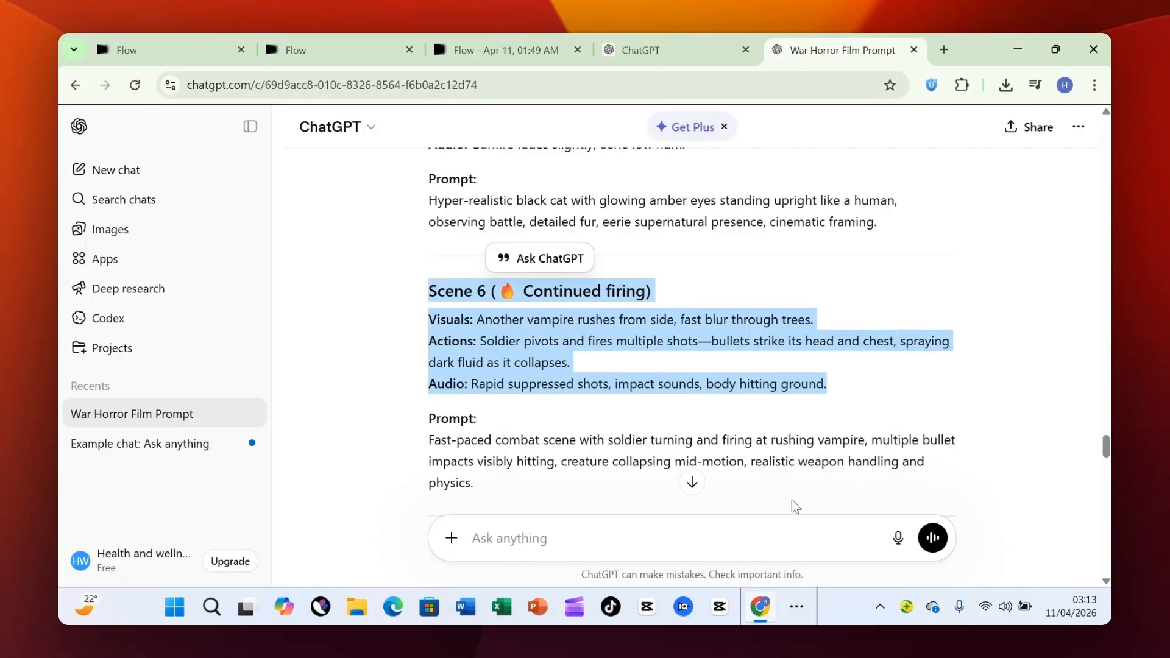
pyautogui.click(796, 606)
pyautogui.click(853, 555)
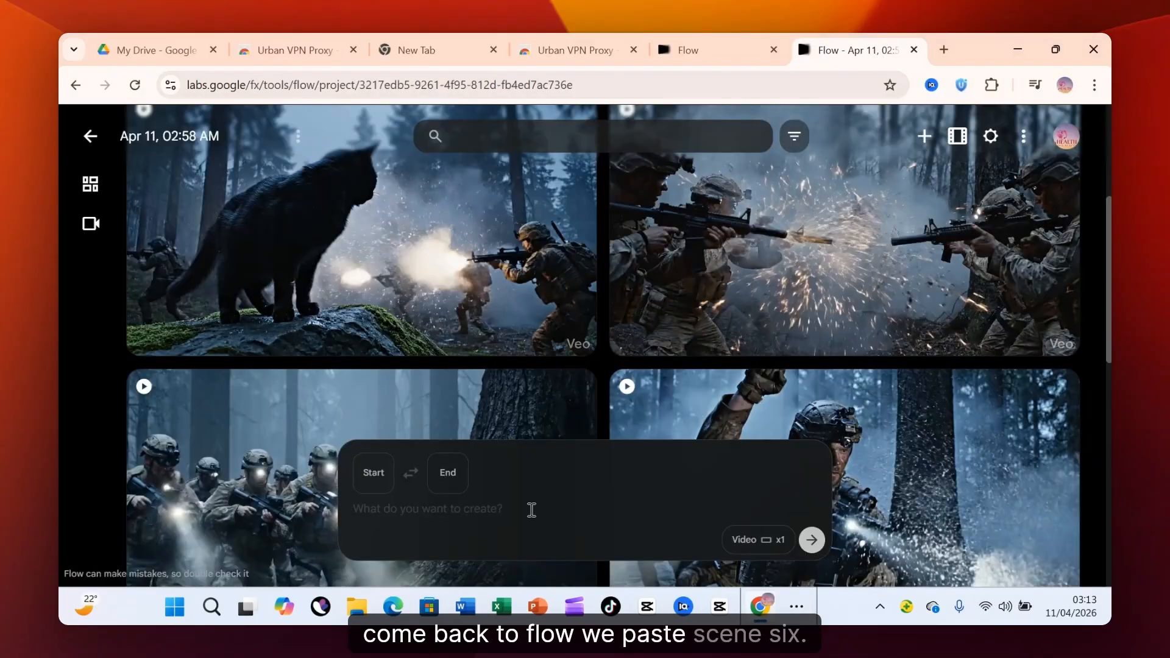
pyautogui.hotkey('ctrl', 'v')
# Copy the master prompt from ChatGPT, insert it before the Scene 6 text in Flow, and generate the video.
pyautogui.click(743, 559)
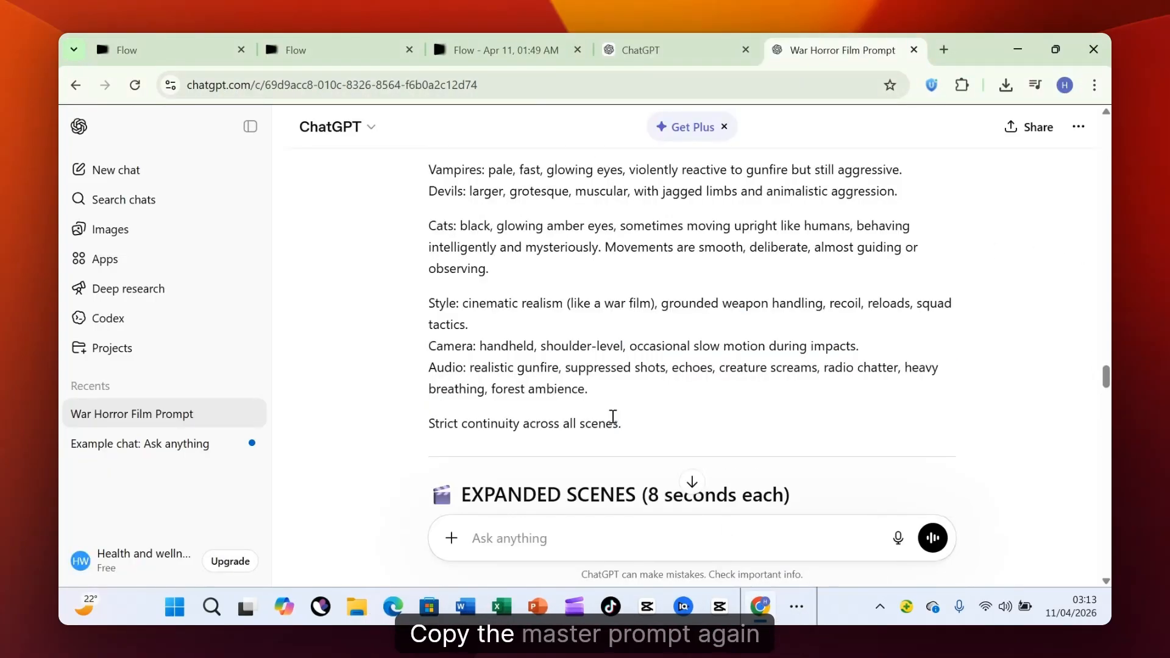
pyautogui.moveTo(619, 421); pyautogui.dragTo(564, 184)
pyautogui.click(796, 606)
pyautogui.click(853, 555)
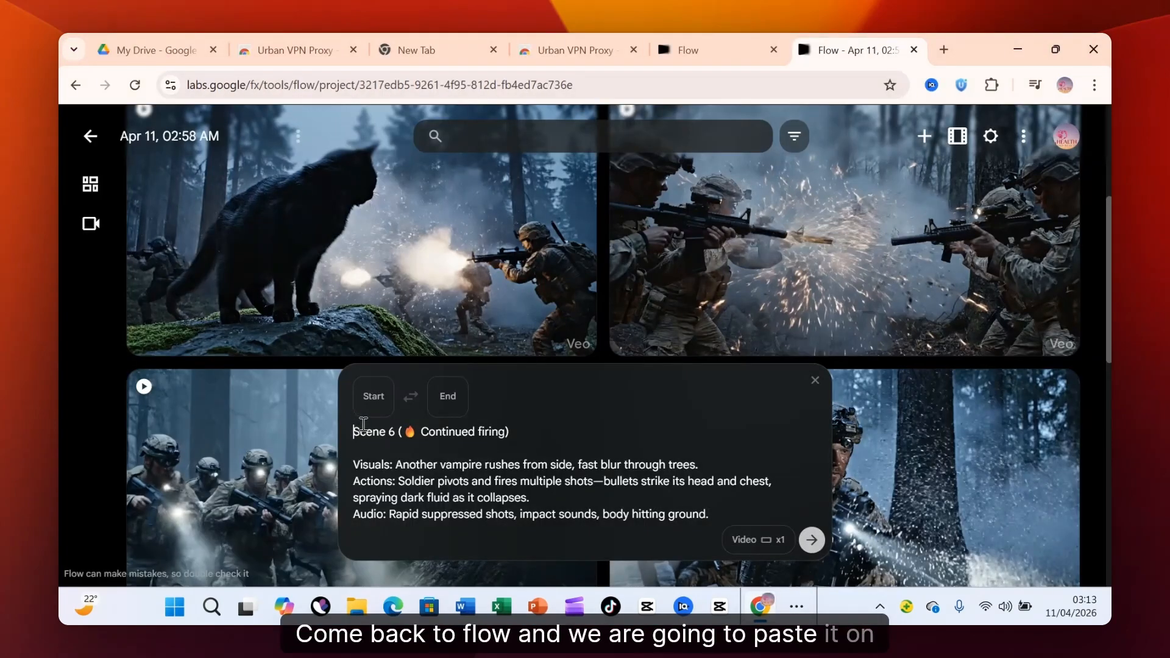
pyautogui.hotkey('ctrl', 'v')
pyautogui.click(801, 536)
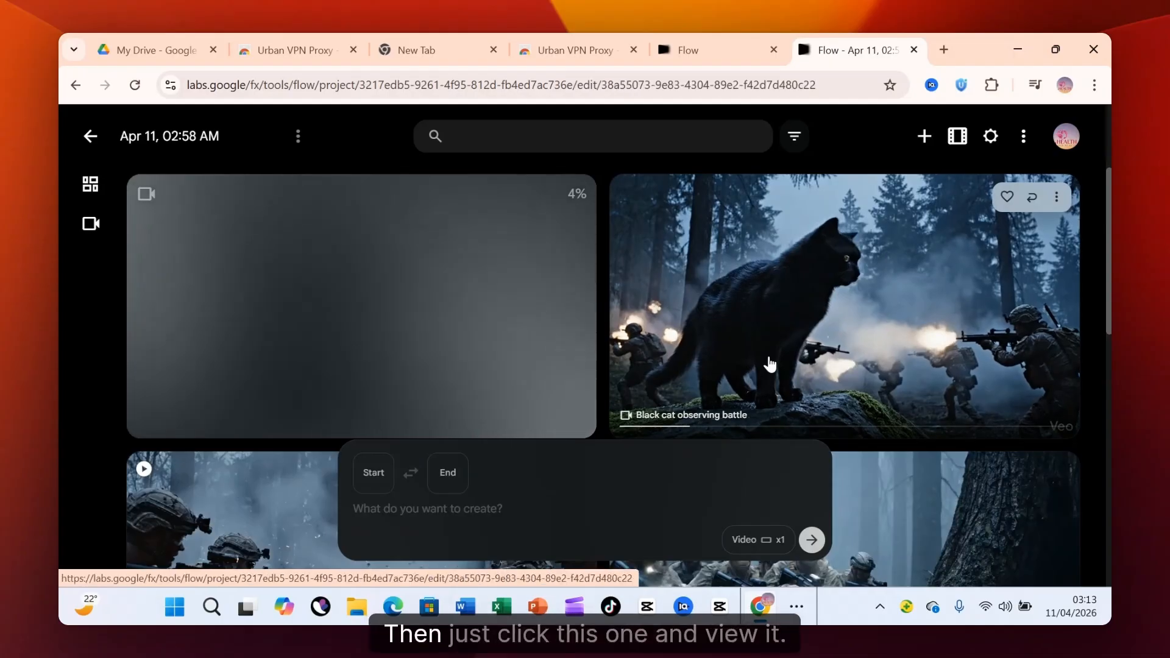
# View the generated black cat clip and return to the project.
pyautogui.click(770, 363)
pyautogui.click(97, 137)
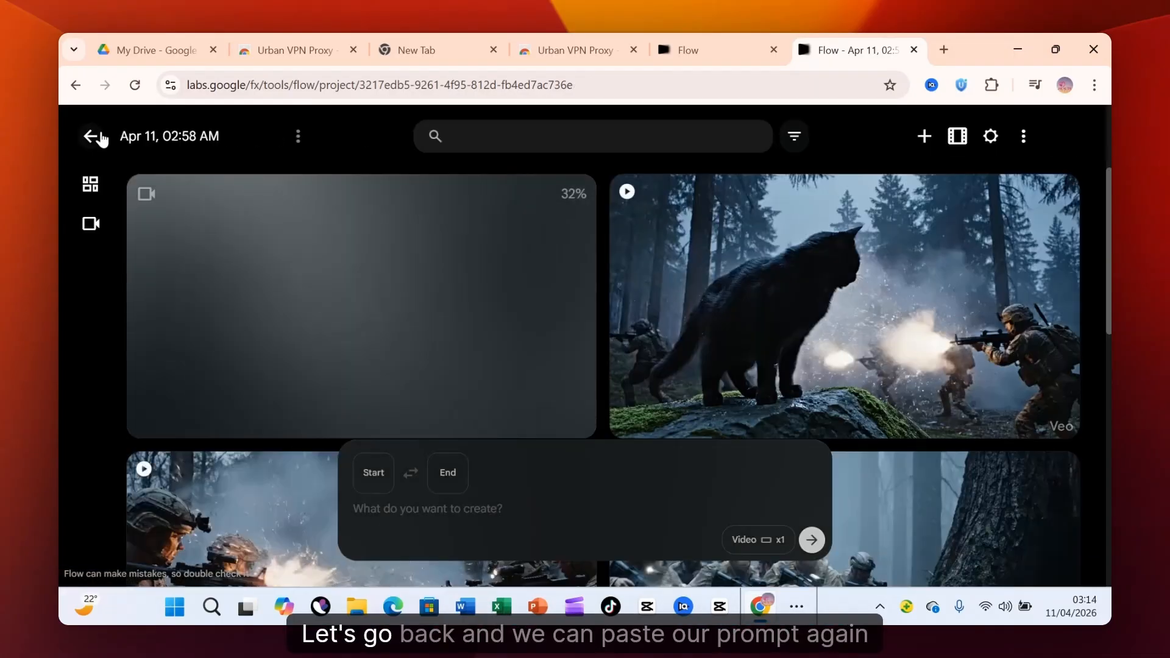
# Paste the master prompt into a new video prompt, append ChatGPT's Scene 7 text about the devil dropping from the canopy, and generate the video.
pyautogui.click(439, 509)
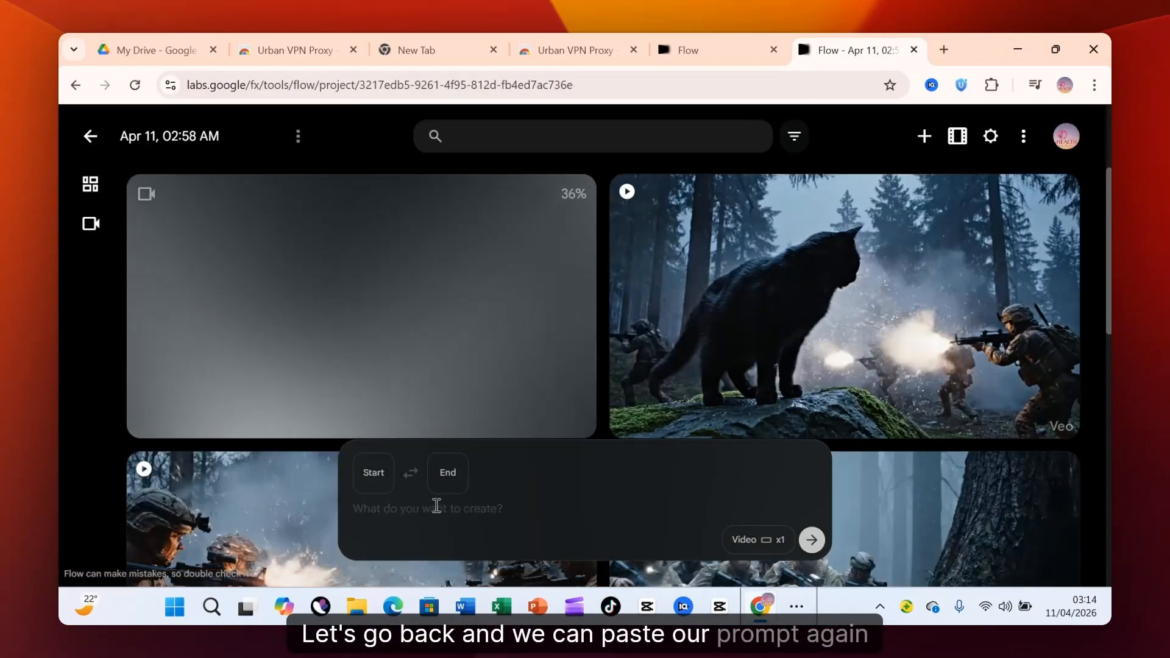
pyautogui.hotkey('ctrl', 'v')
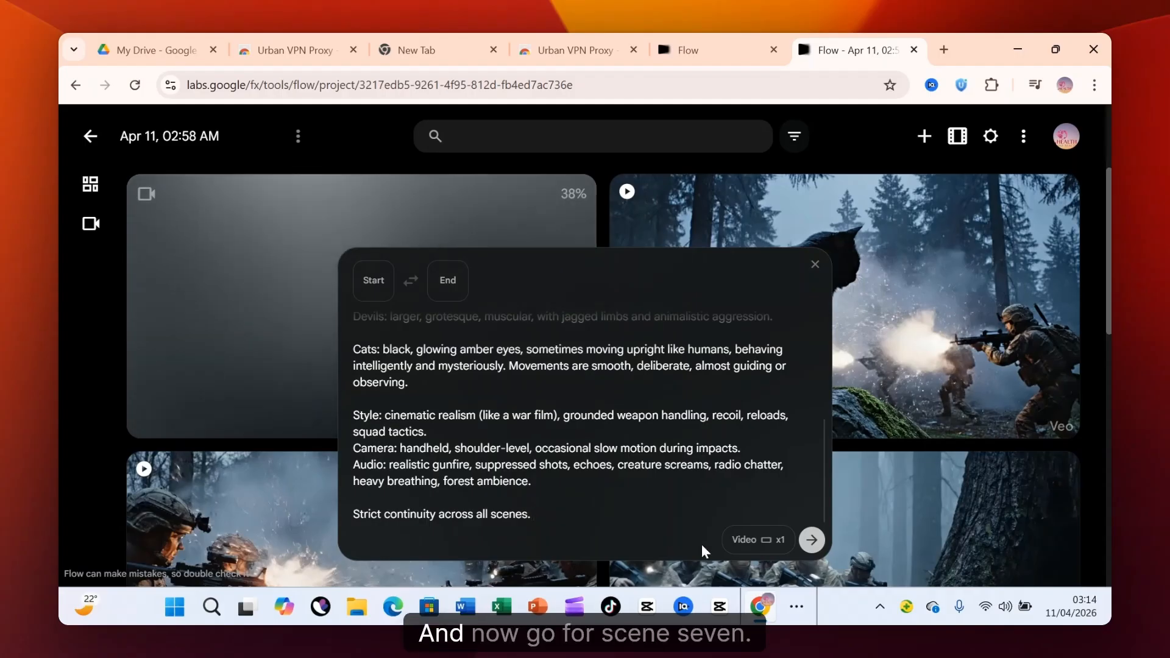
pyautogui.click(795, 610)
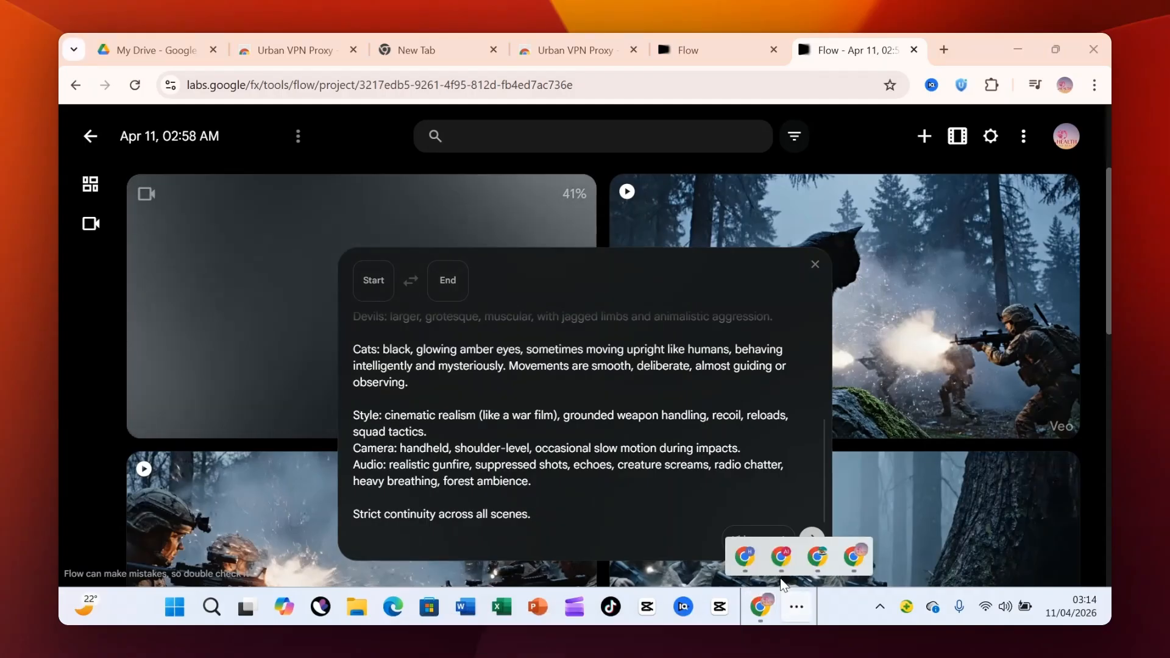
pyautogui.click(781, 555)
pyautogui.moveTo(430, 292); pyautogui.dragTo(825, 415)
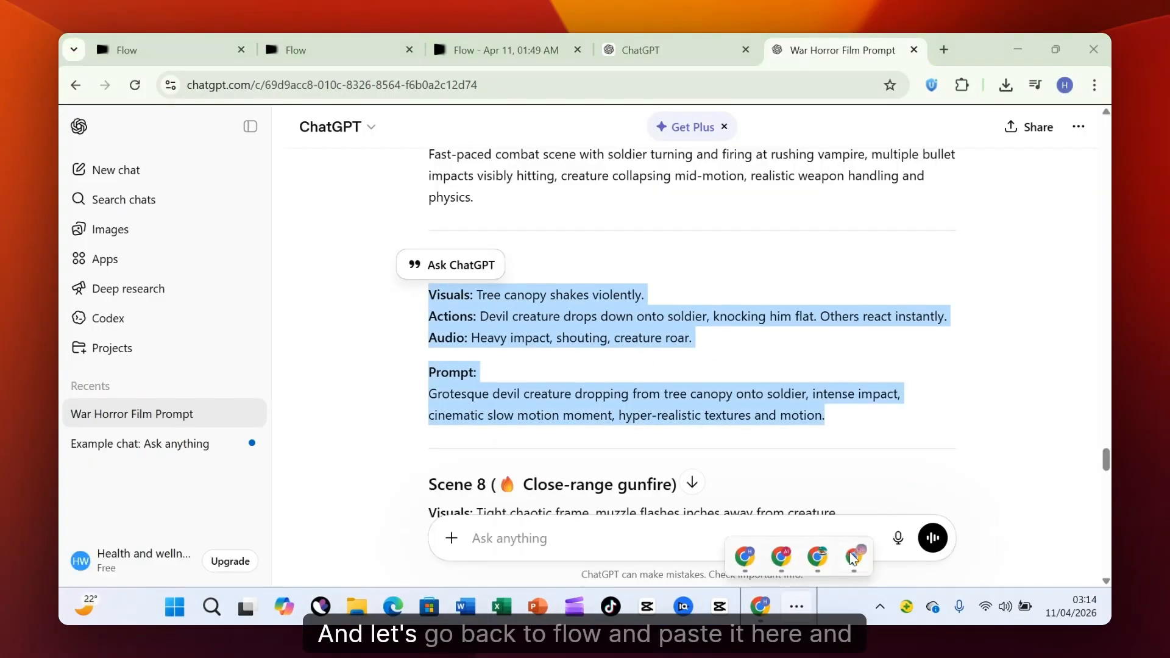
pyautogui.hotkey('ctrl', 'c')
pyautogui.hotkey('alt', 'Tab')
pyautogui.hotkey('ctrl', 'v')
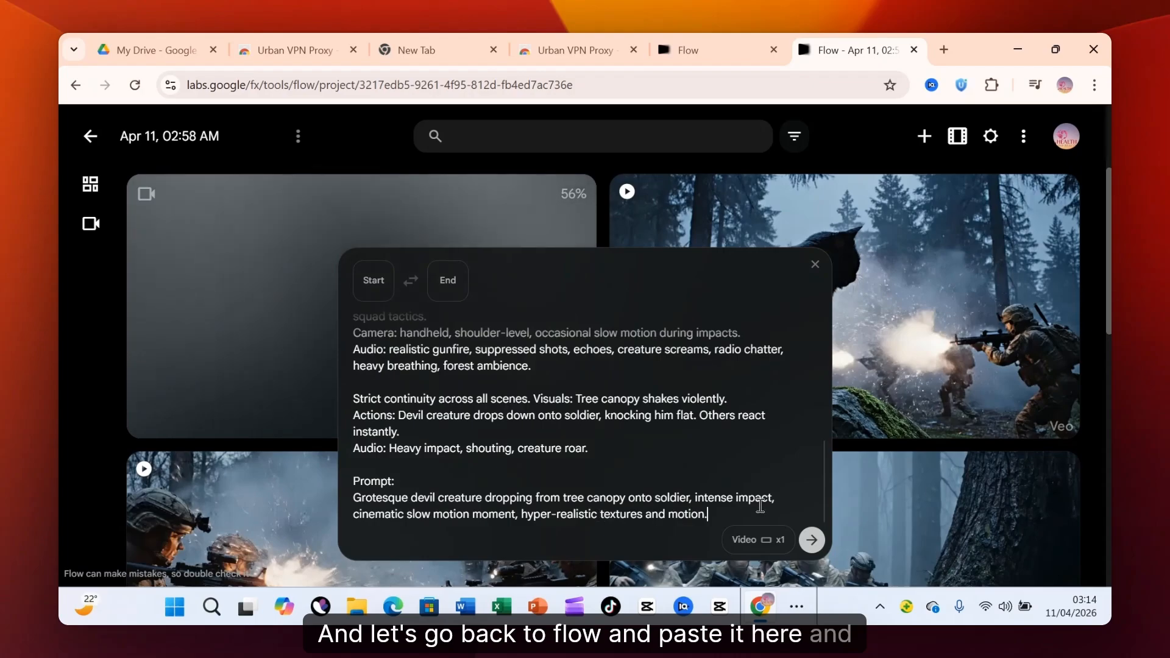
pyautogui.click(812, 540)
# Check how many AI credits are left and look over the project's clips.
pyautogui.click(1066, 136)
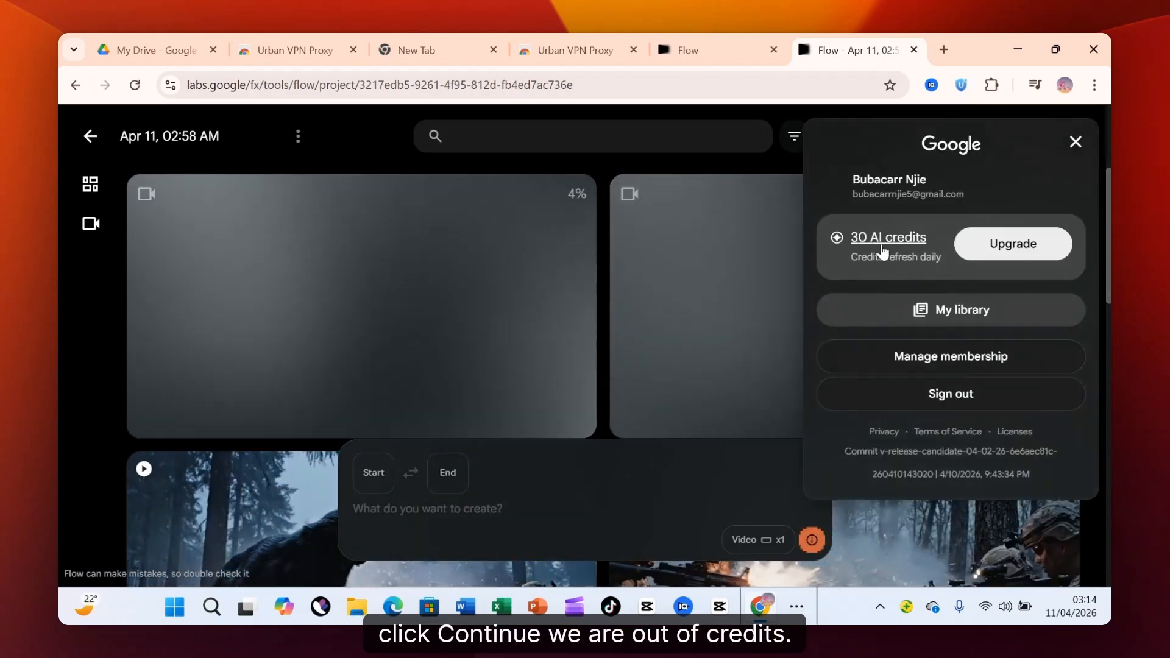
pyautogui.click(619, 418)
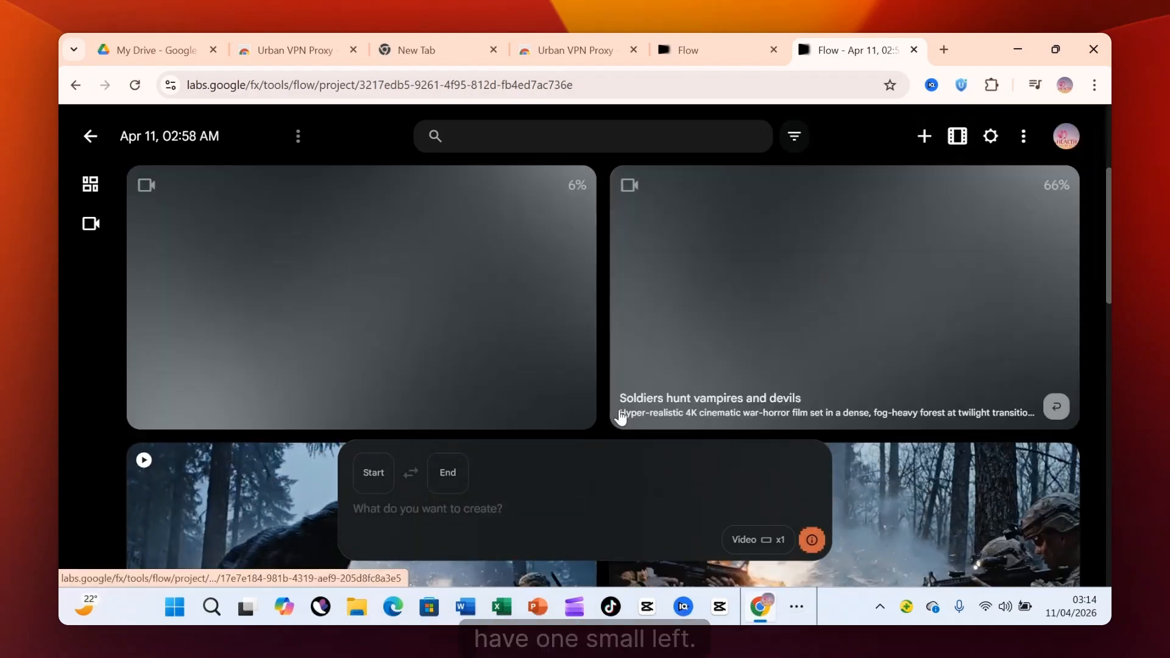
pyautogui.scroll(-1, 619, 418)
pyautogui.scroll(1, 422, 378)
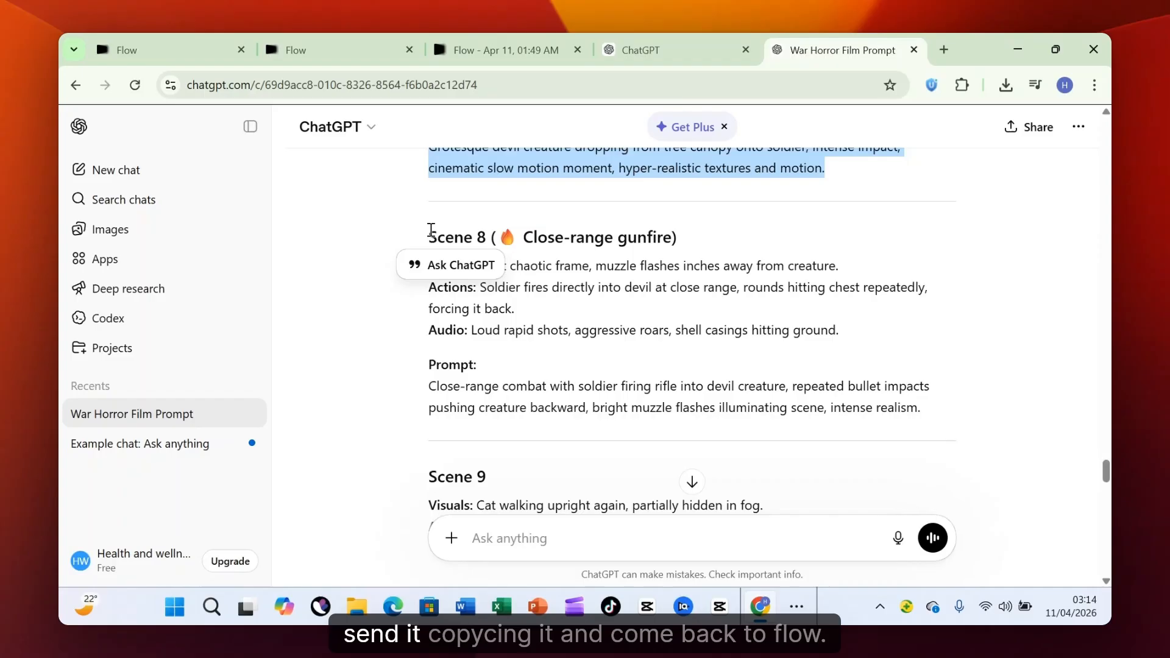
# Paste ChatGPT's Scene 8 (Close-range gunfire) text into Flow, insert the master prompt before it, and try to generate the video.
pyautogui.moveTo(430, 235); pyautogui.dragTo(921, 408)
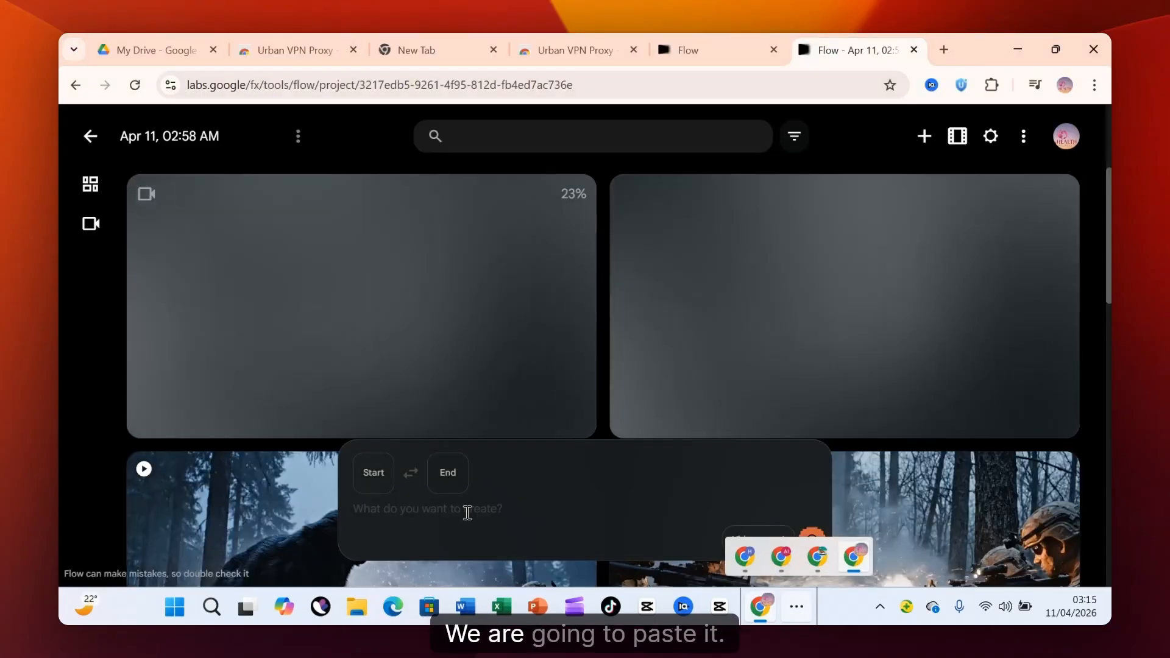
pyautogui.hotkey('ctrl', 'v')
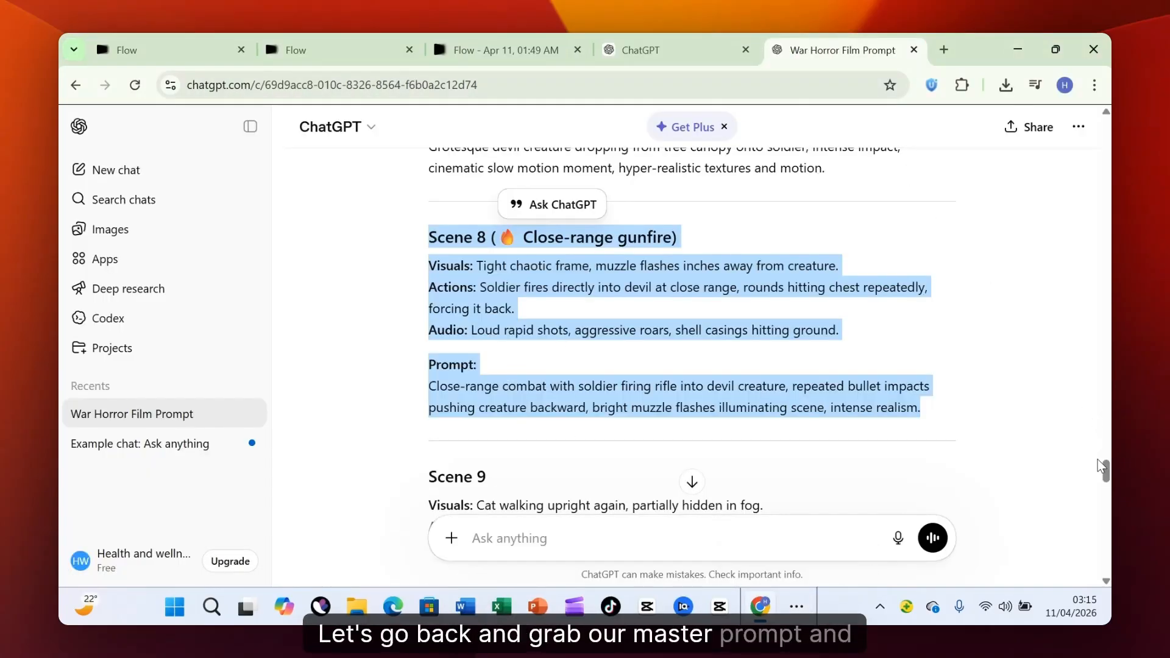
pyautogui.moveTo(1102, 466); pyautogui.dragTo(1104, 357)
pyautogui.moveTo(428, 401); pyautogui.dragTo(781, 577)
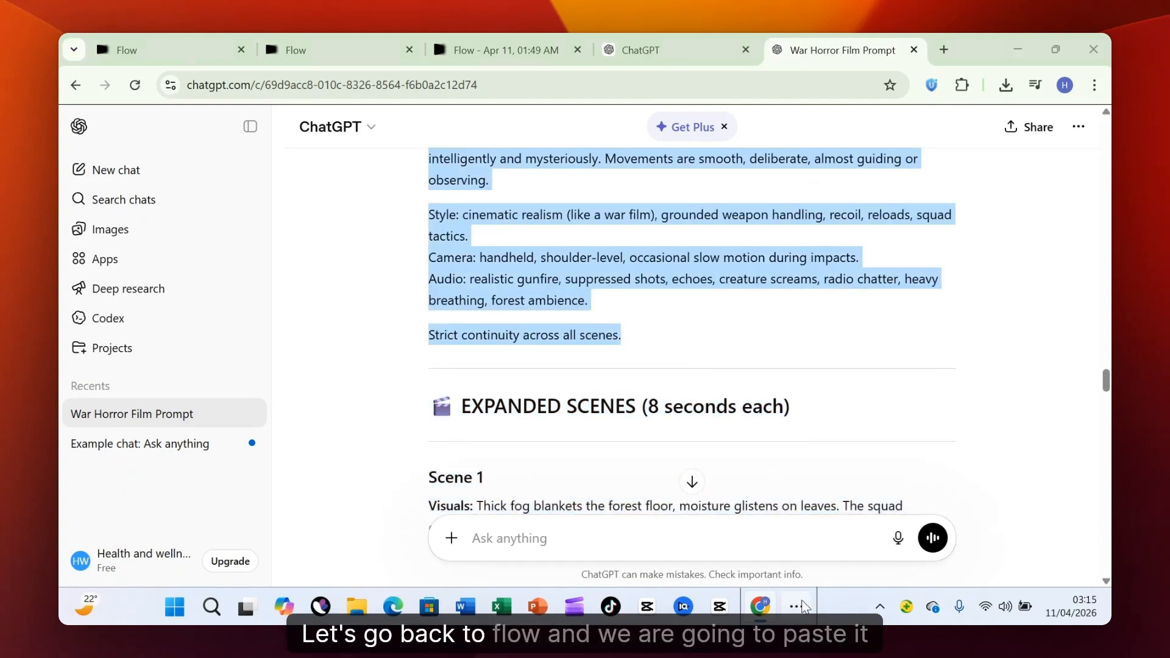
pyautogui.click(851, 558)
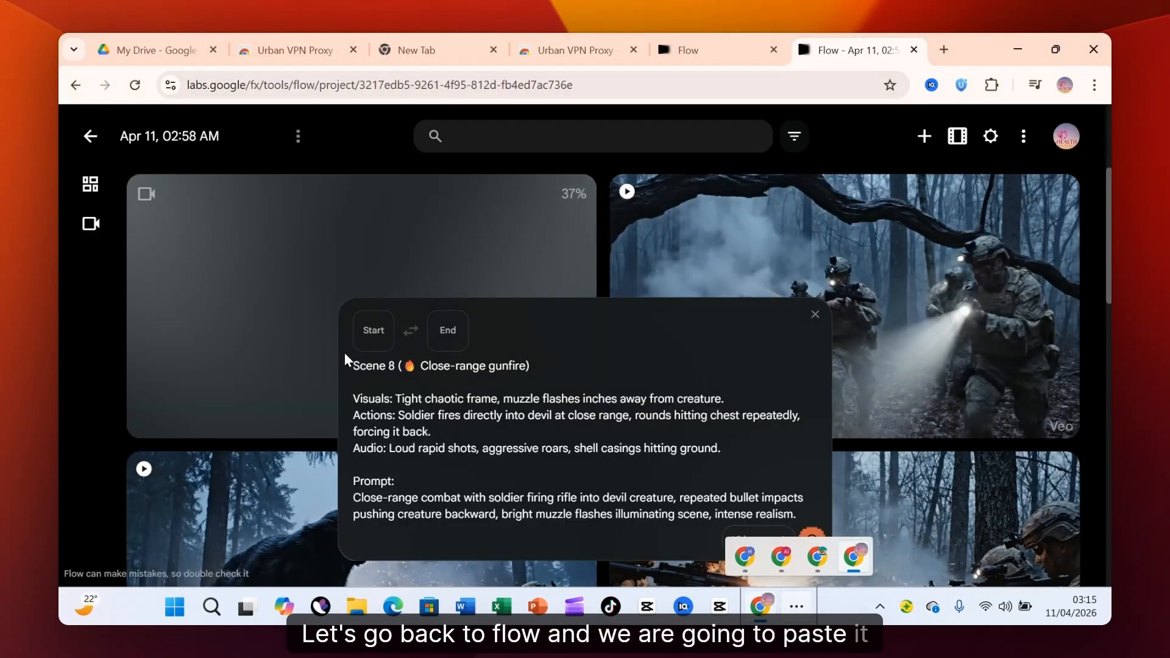
pyautogui.hotkey('ctrl', 'v')
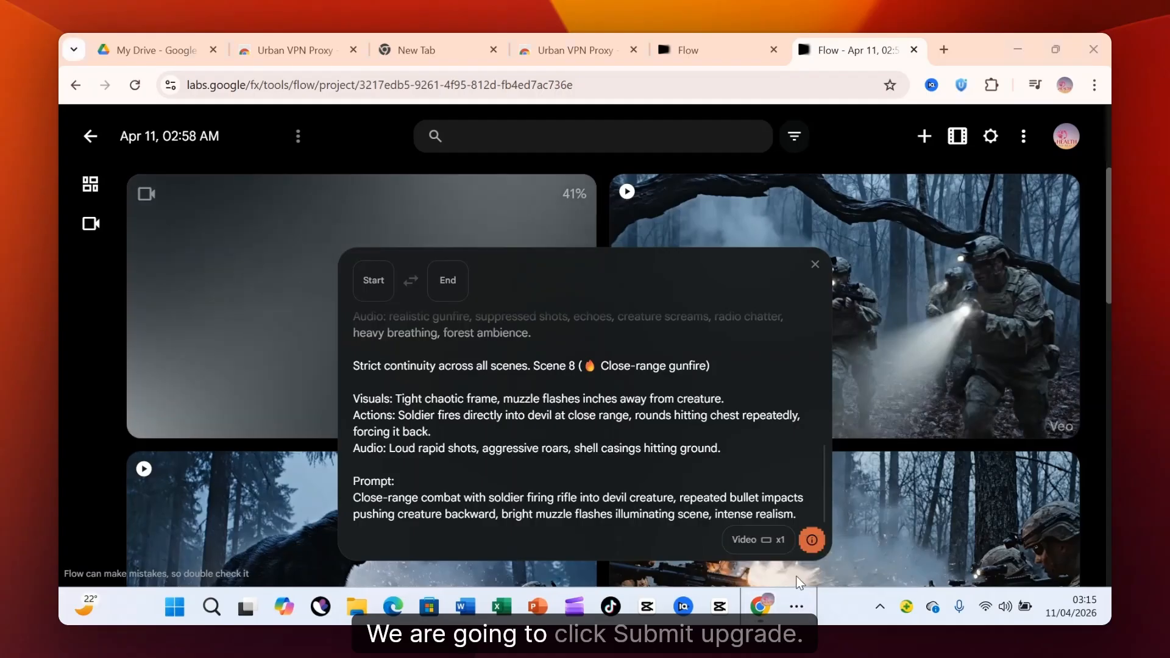
pyautogui.click(811, 541)
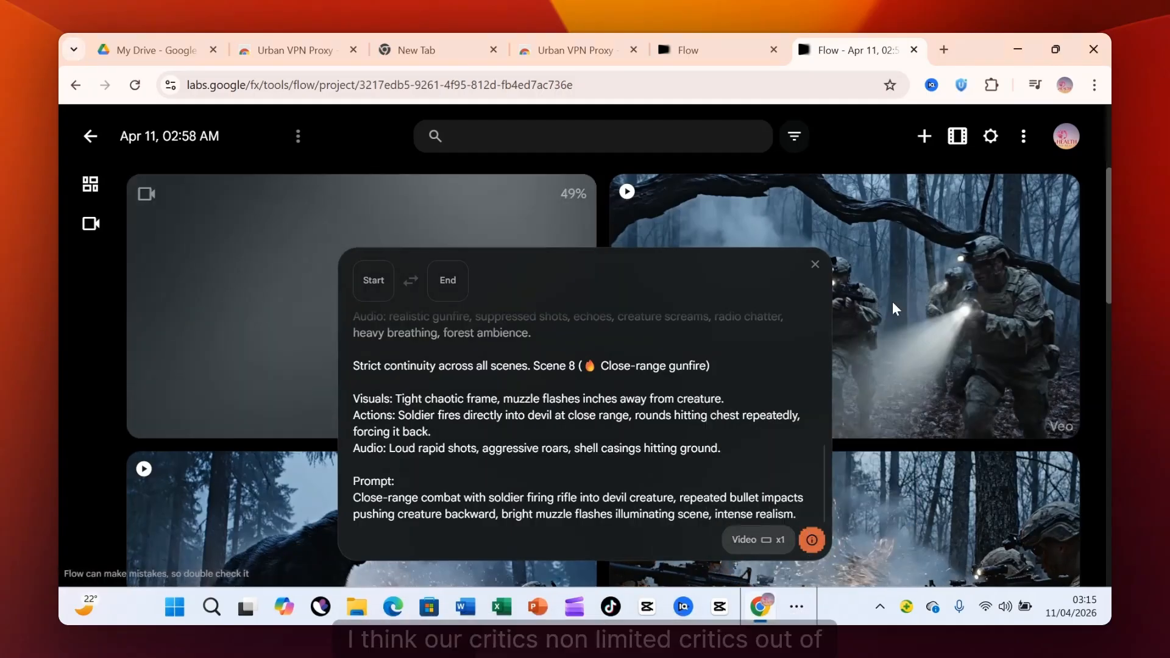
# Check the account's AI credit balance again after submitting Scene 8.
pyautogui.click(1065, 139)
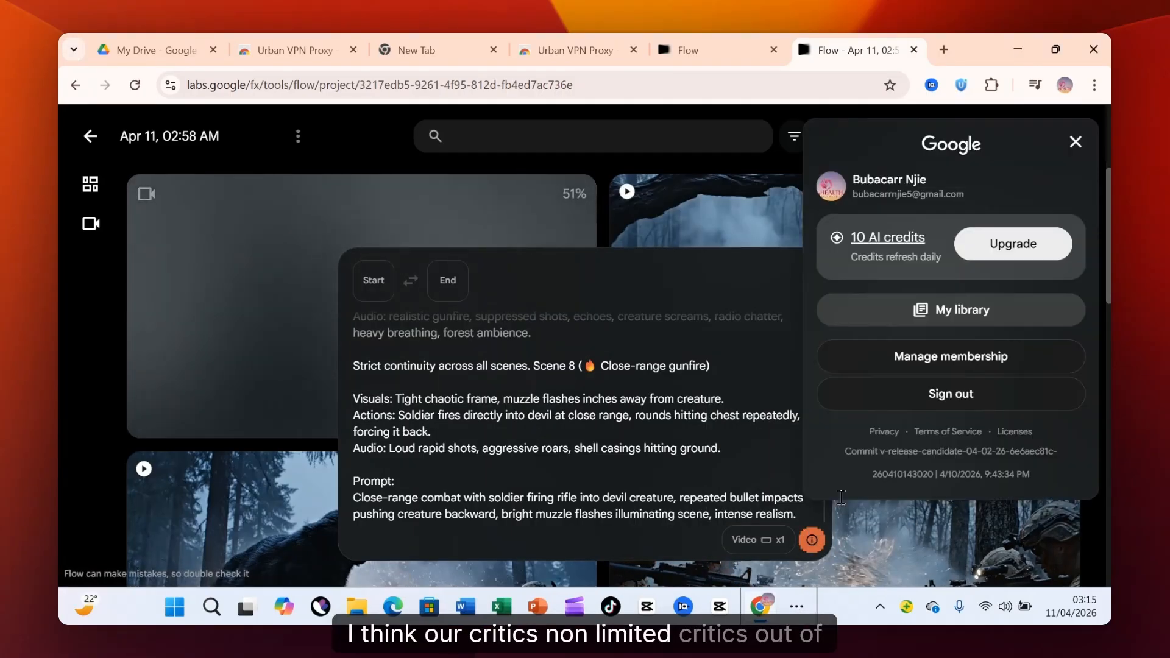
pyautogui.click(1074, 146)
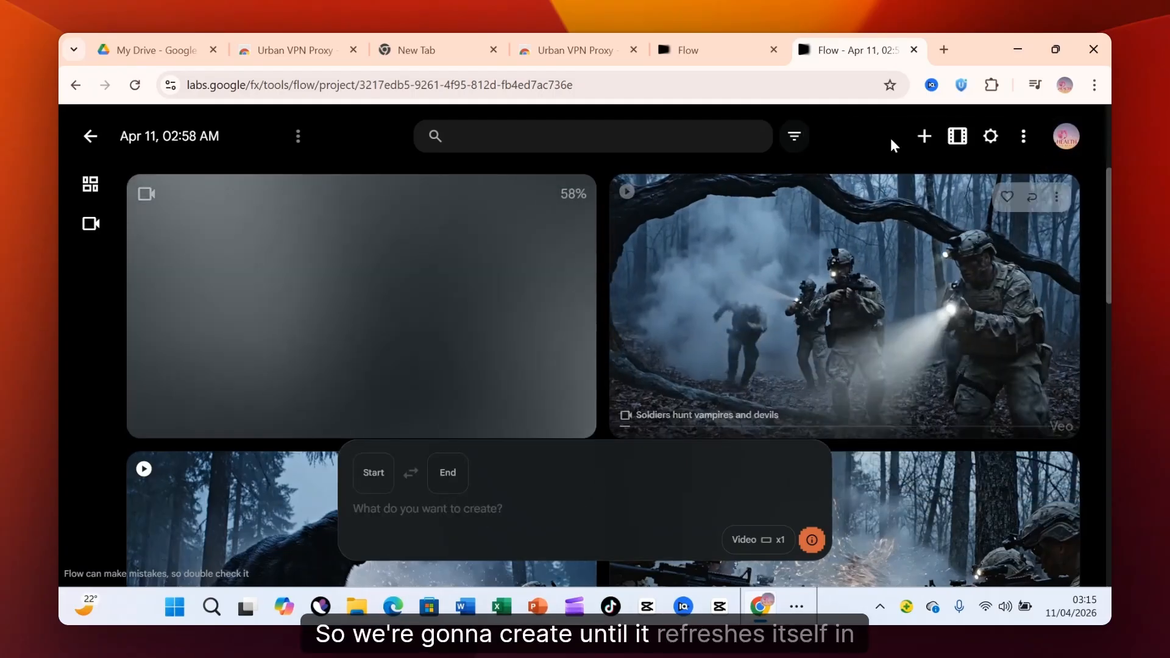
pyautogui.click(1065, 138)
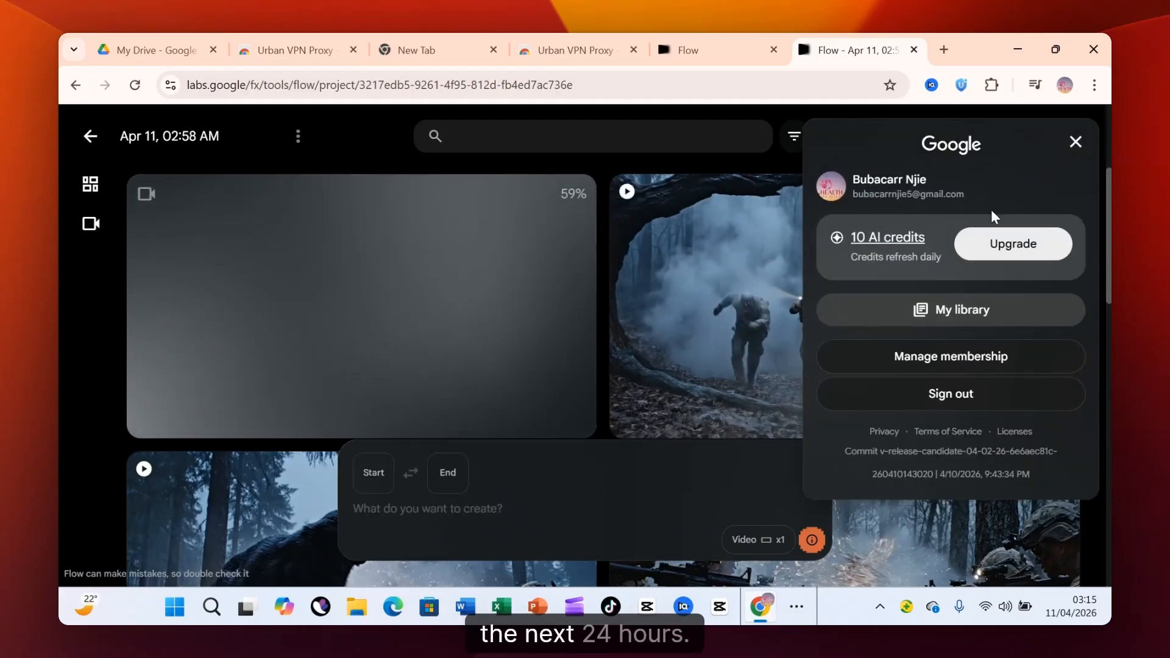
pyautogui.click(744, 265)
# Download the project's first clip, the soldiers hunting supernatural enemies, in 720p original size.
pyautogui.scroll(-6, 526, 361)
pyautogui.scroll(-5, 526, 361)
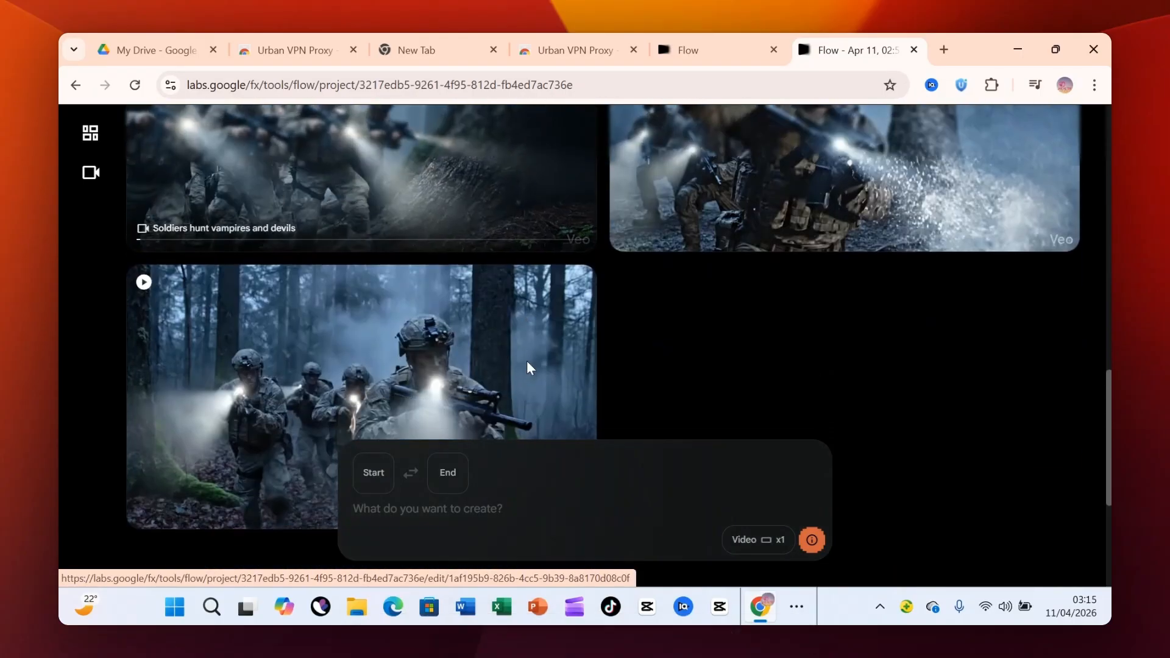
pyautogui.scroll(3, 522, 372)
pyautogui.scroll(1, 523, 372)
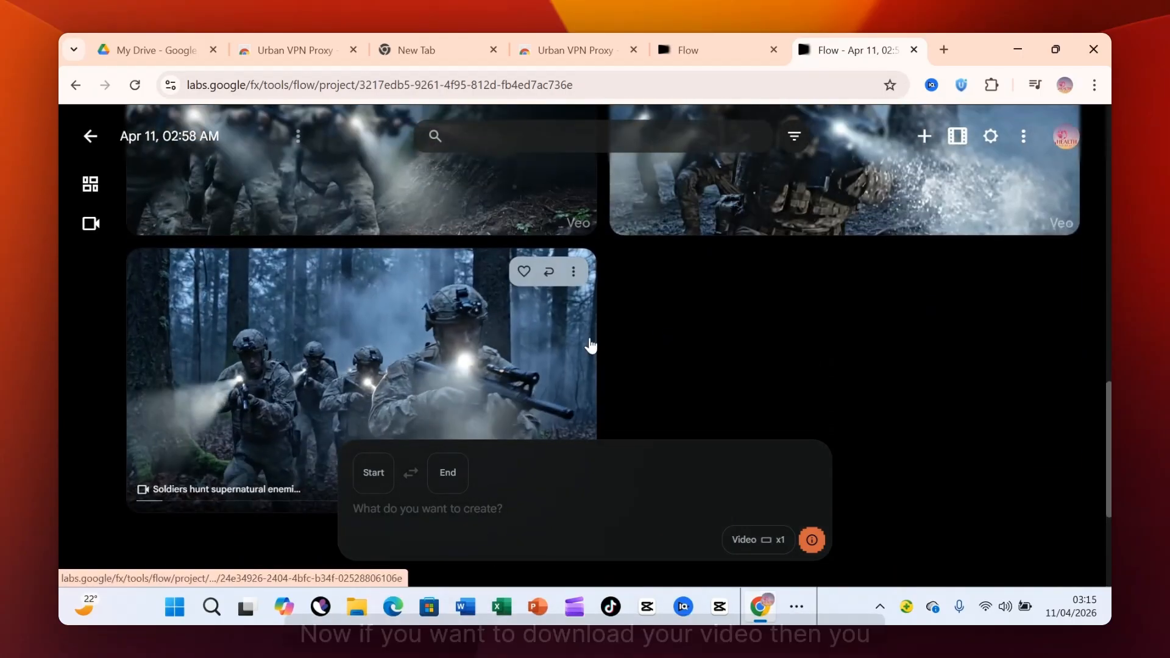
pyautogui.click(573, 273)
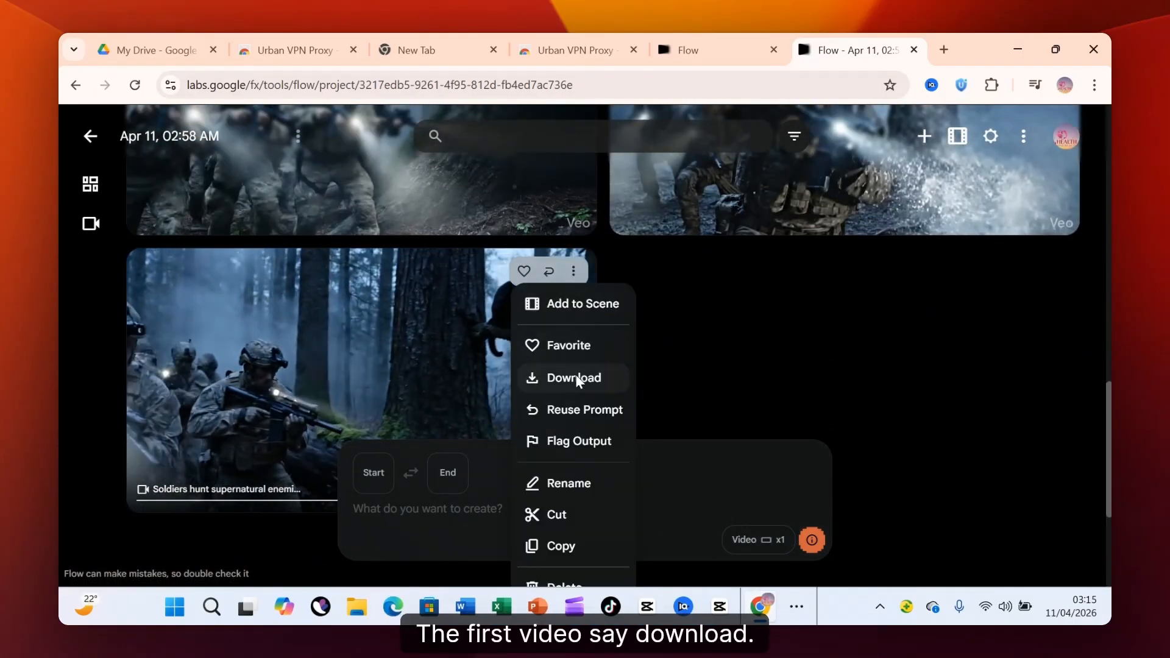
pyautogui.click(575, 376)
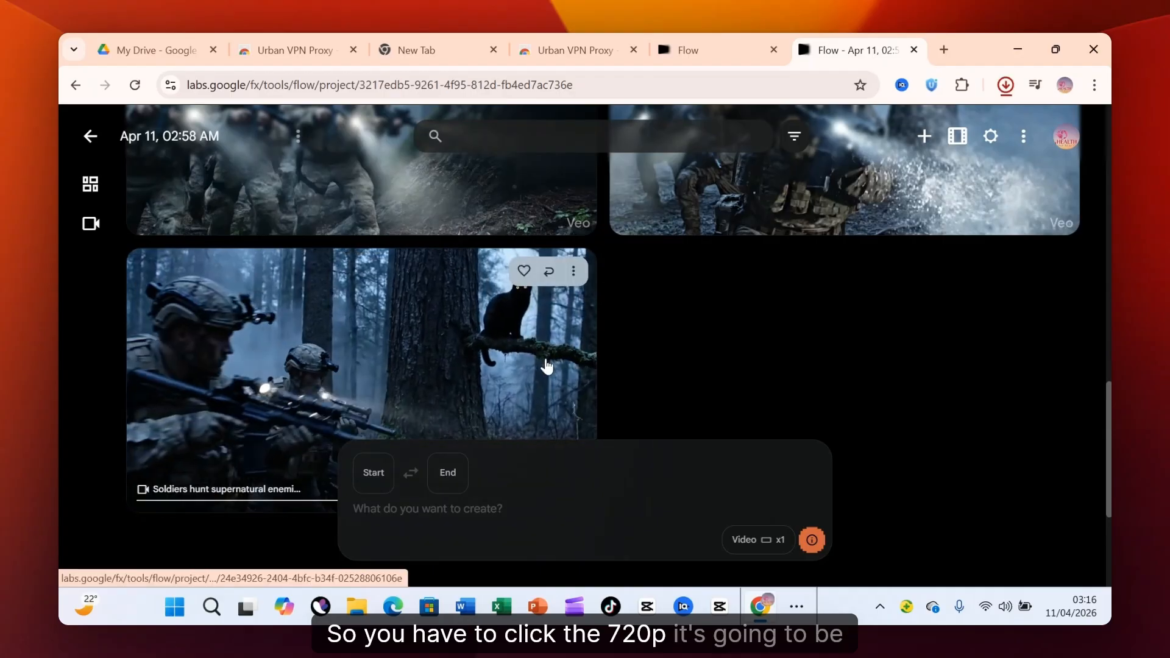
# Download the second and third clips, the soldiers hunting vampires and devils, in 720p original size.
pyautogui.scroll(5, 498, 339)
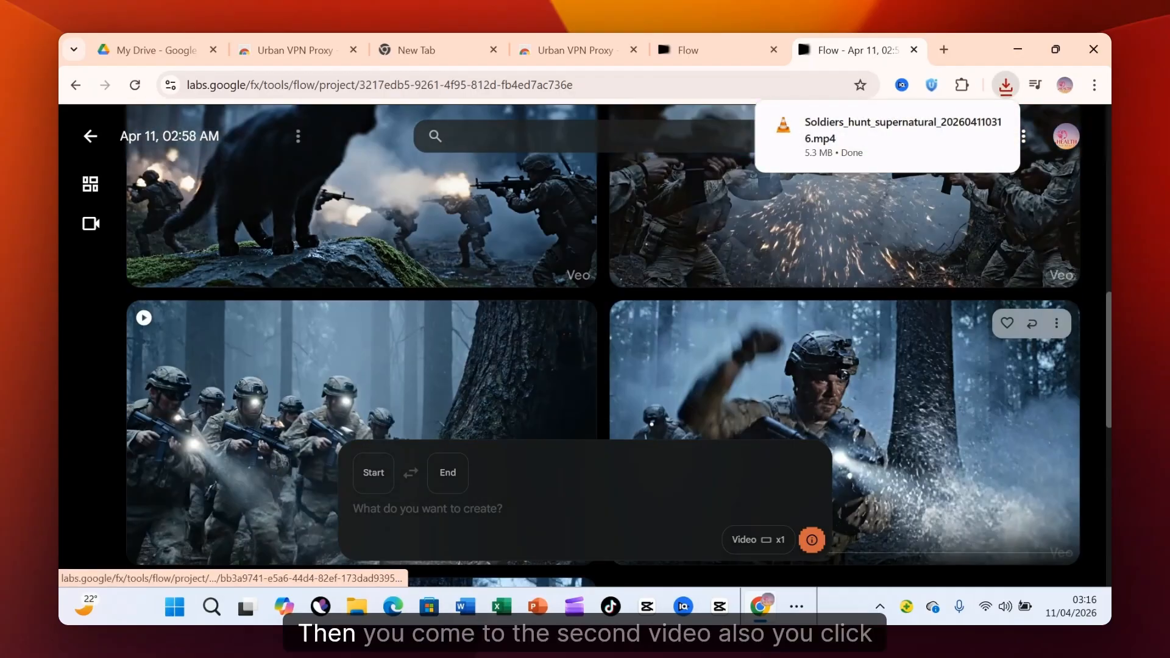
pyautogui.click(1056, 326)
pyautogui.moveTo(1063, 427)
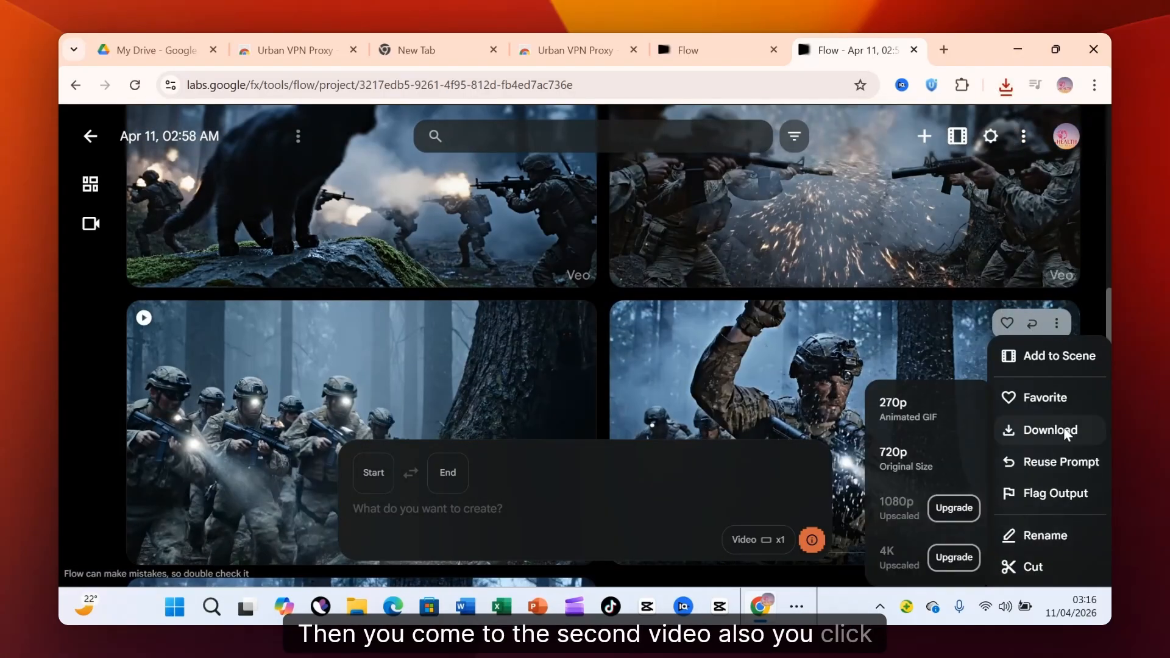
pyautogui.click(921, 468)
pyautogui.click(574, 325)
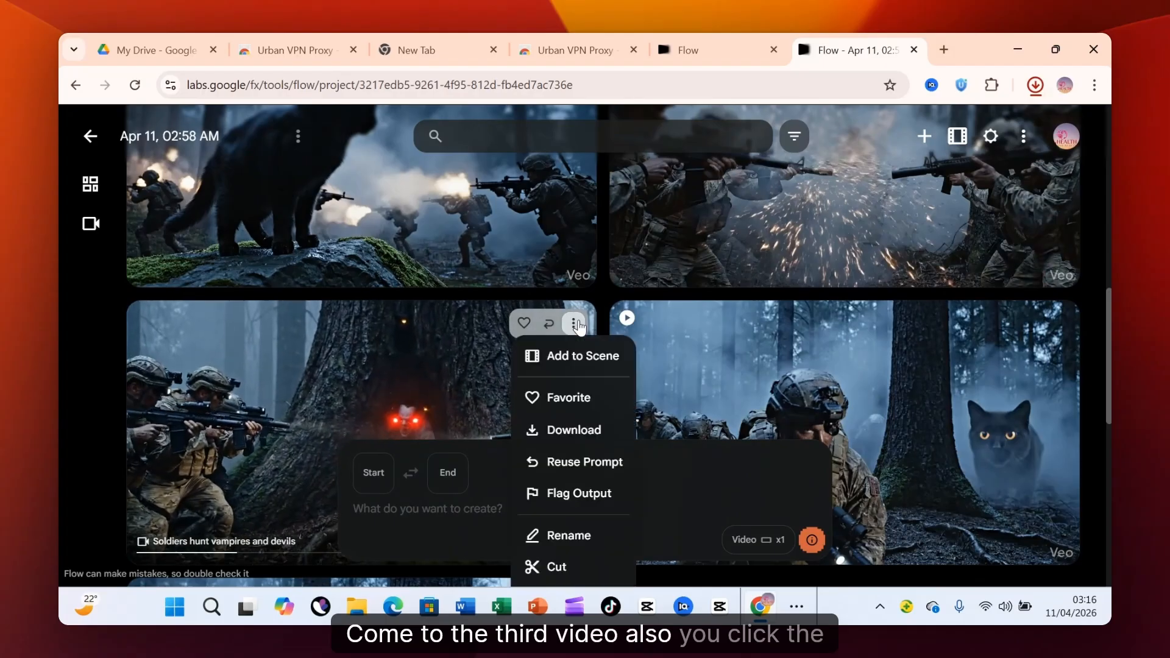
pyautogui.moveTo(588, 434)
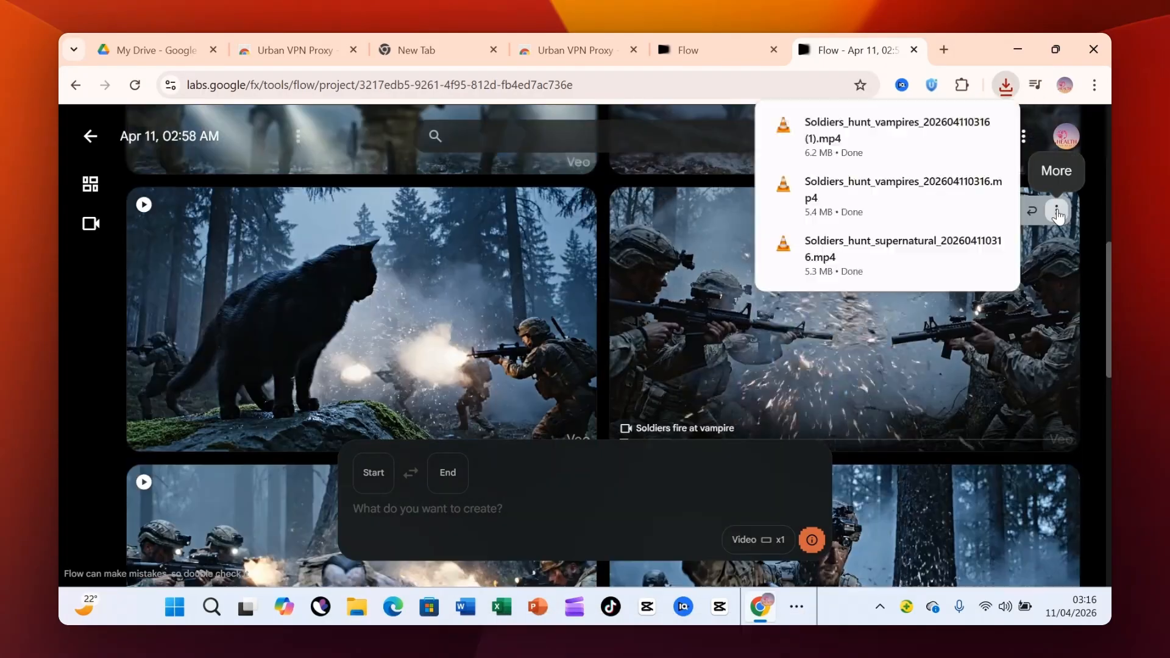
# Download the "Soldiers fire at vampire" and "Black cat observing battle" clips in 720p original size.
pyautogui.click(1056, 211)
pyautogui.moveTo(1033, 316)
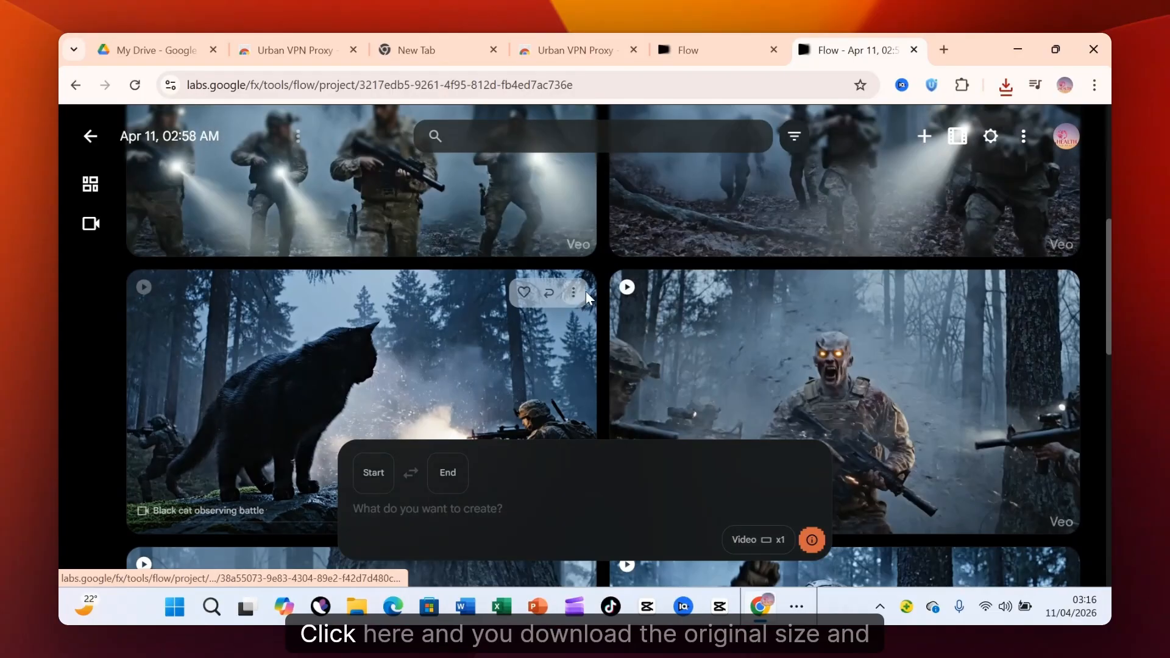
pyautogui.click(574, 292)
pyautogui.moveTo(597, 405)
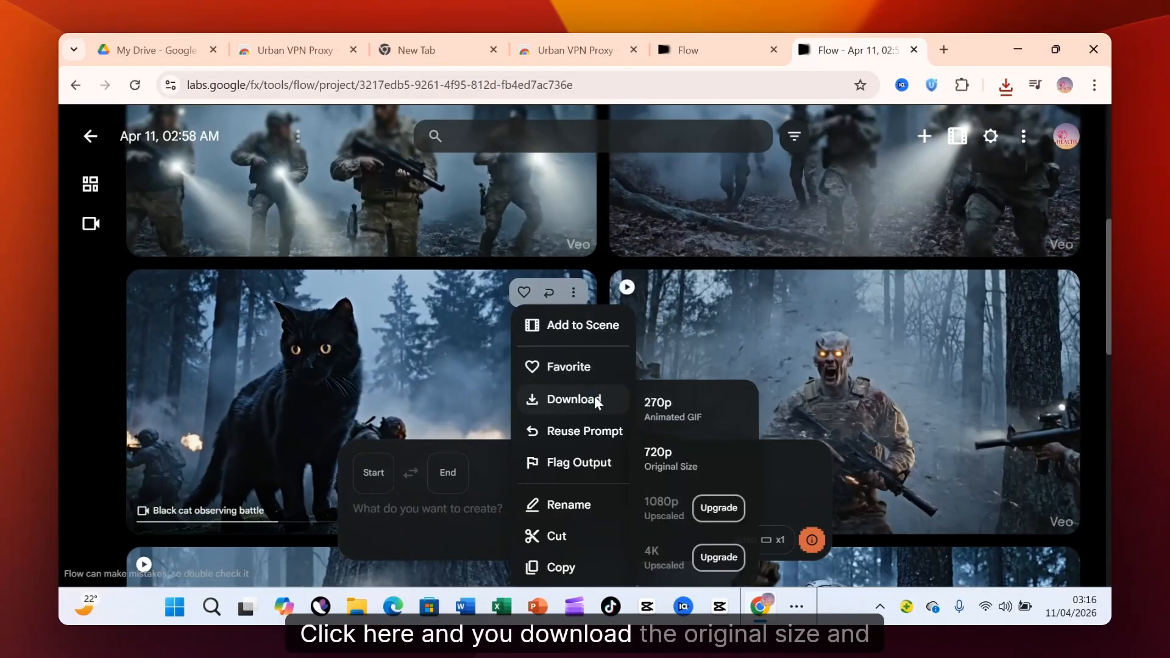
pyautogui.click(674, 464)
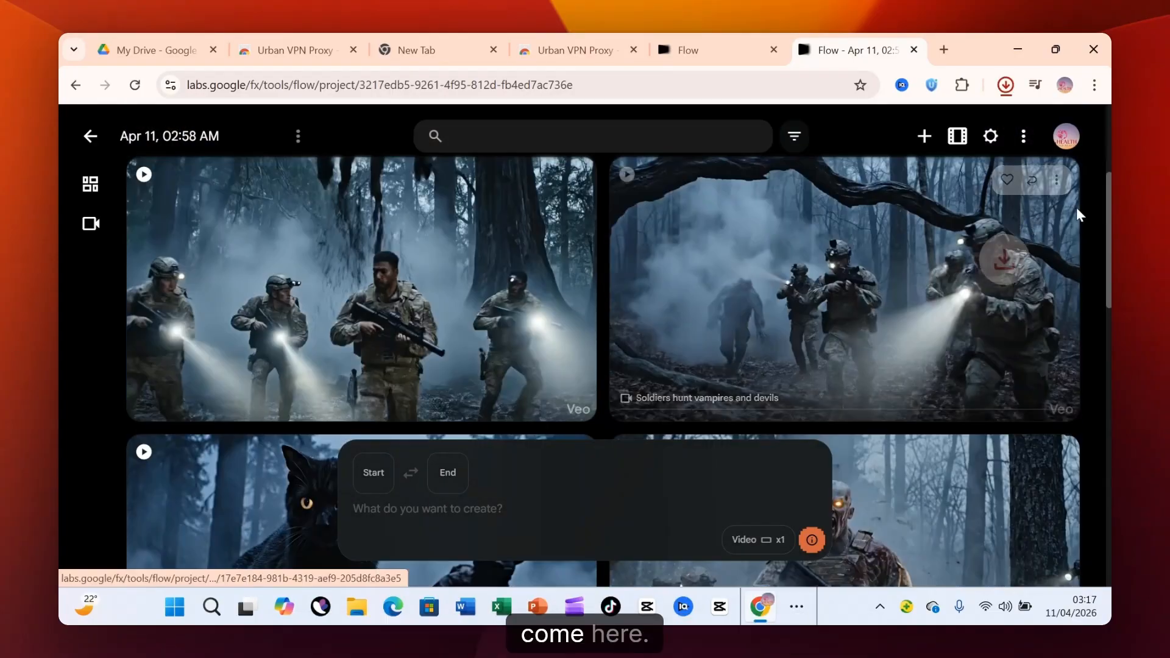
# Download the "Soldiers hunt vampires and devils" clip and the neighbouring clip of four soldiers with flashlights in 720p original size.
pyautogui.click(1057, 180)
pyautogui.moveTo(1051, 285)
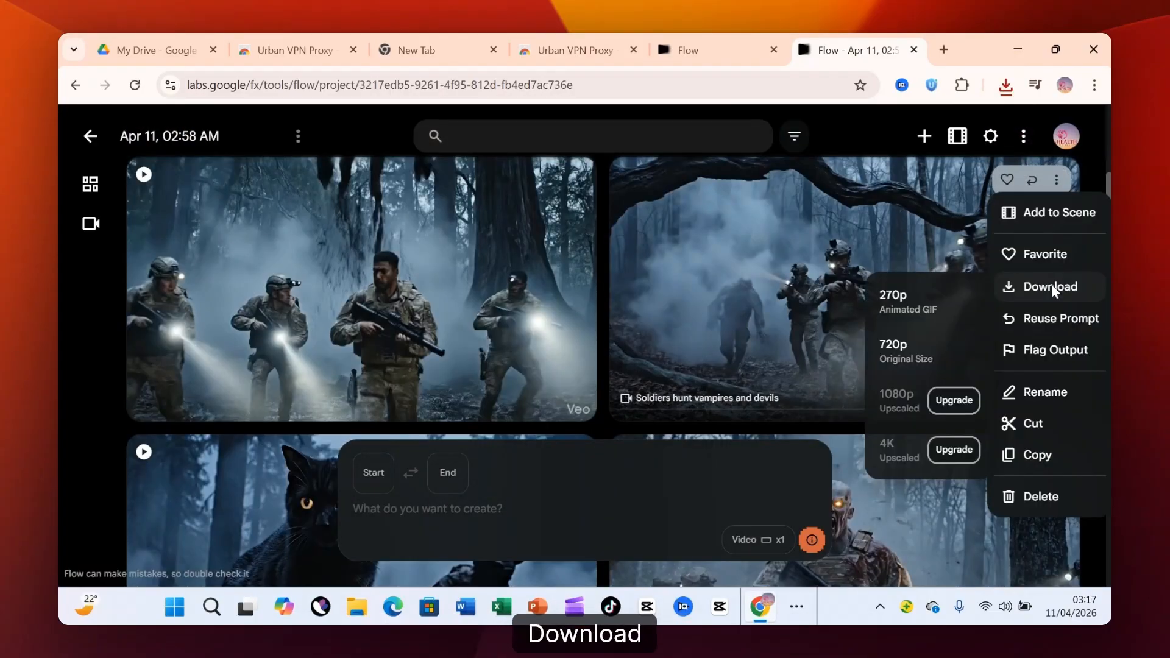
pyautogui.click(911, 353)
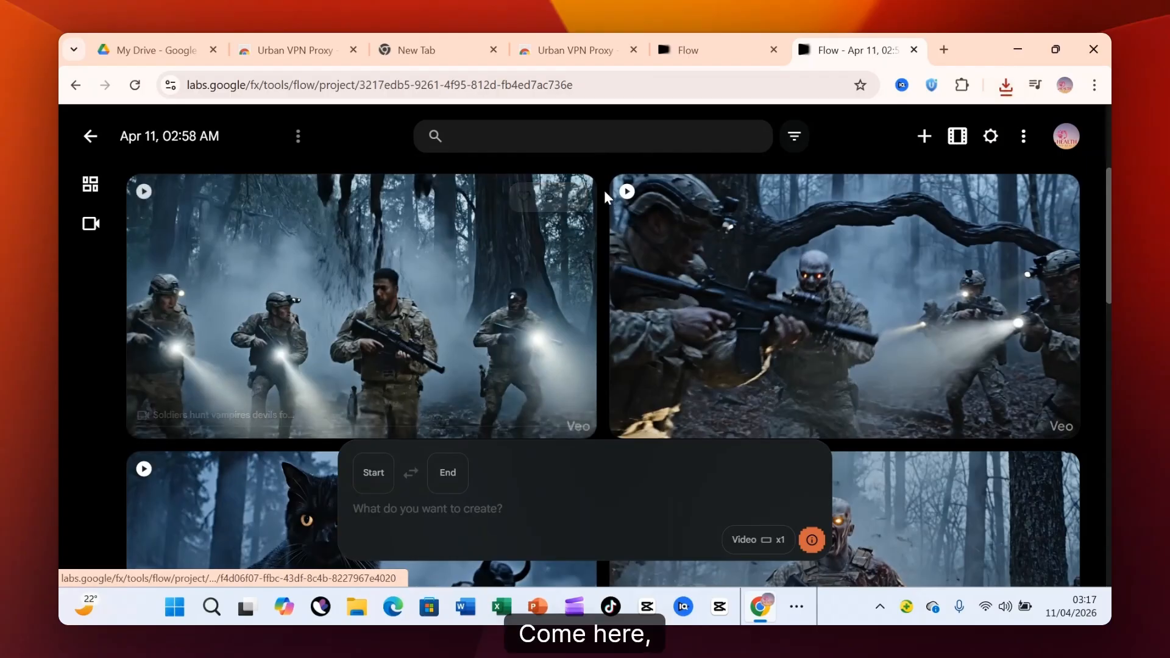
pyautogui.click(574, 197)
pyautogui.moveTo(578, 303)
pyautogui.click(670, 367)
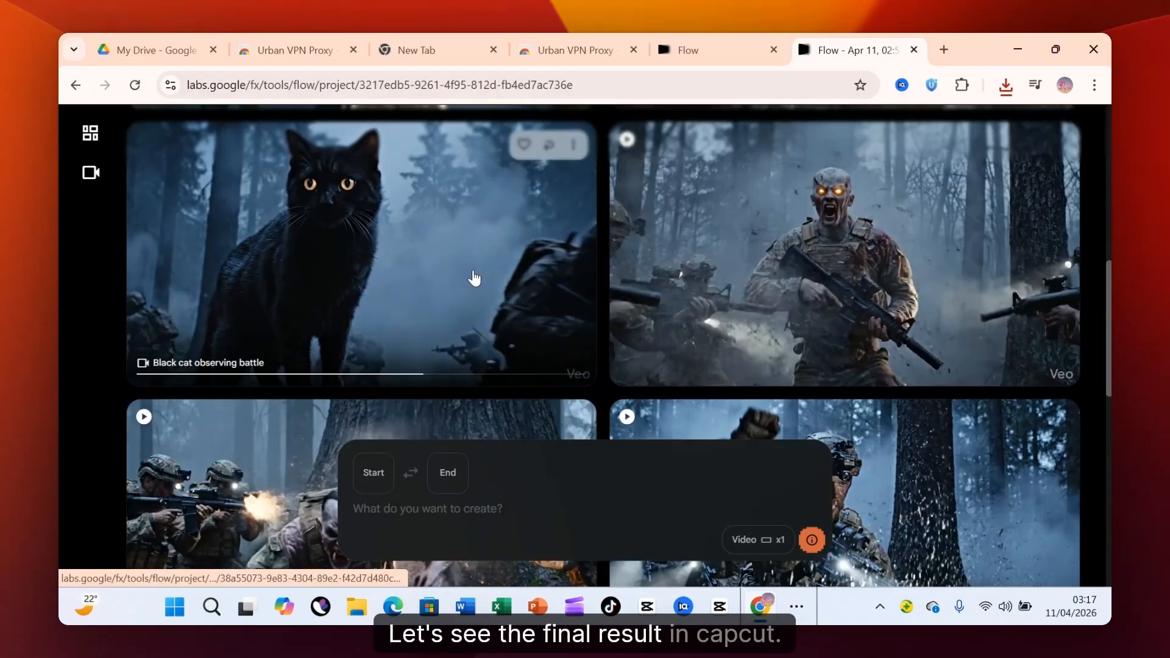
# Preview the "Soldiers hunt vampires and devils" clip, then leave the project and look over the project list on Flow's home page.
pyautogui.scroll(-5, 474, 278)
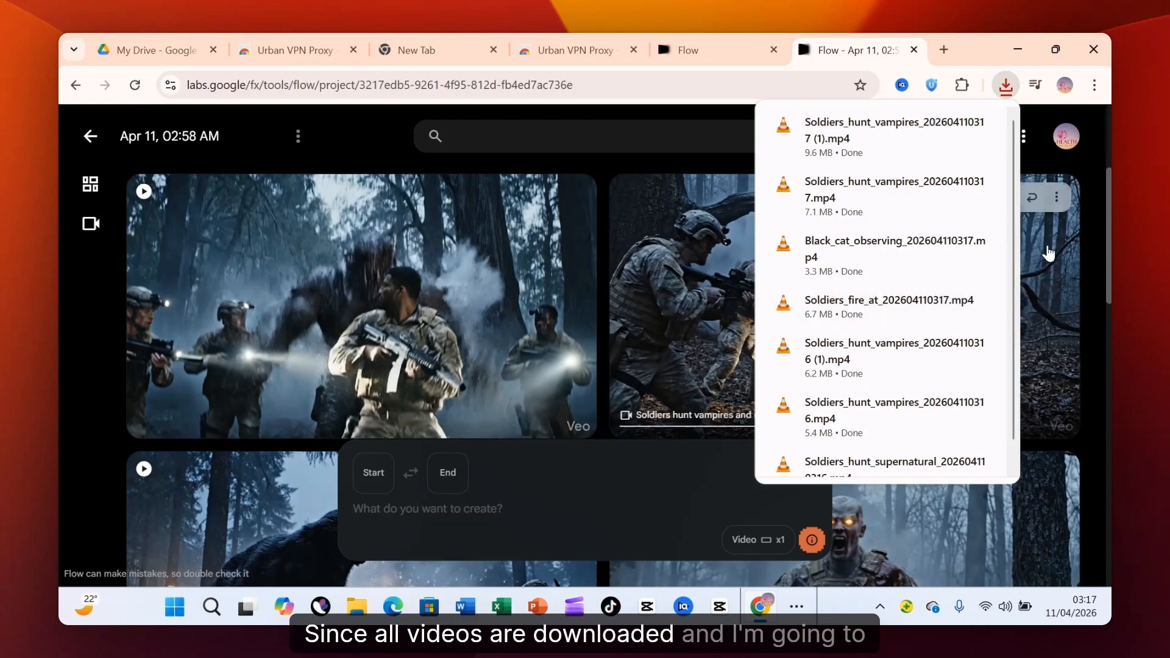
pyautogui.click(1048, 254)
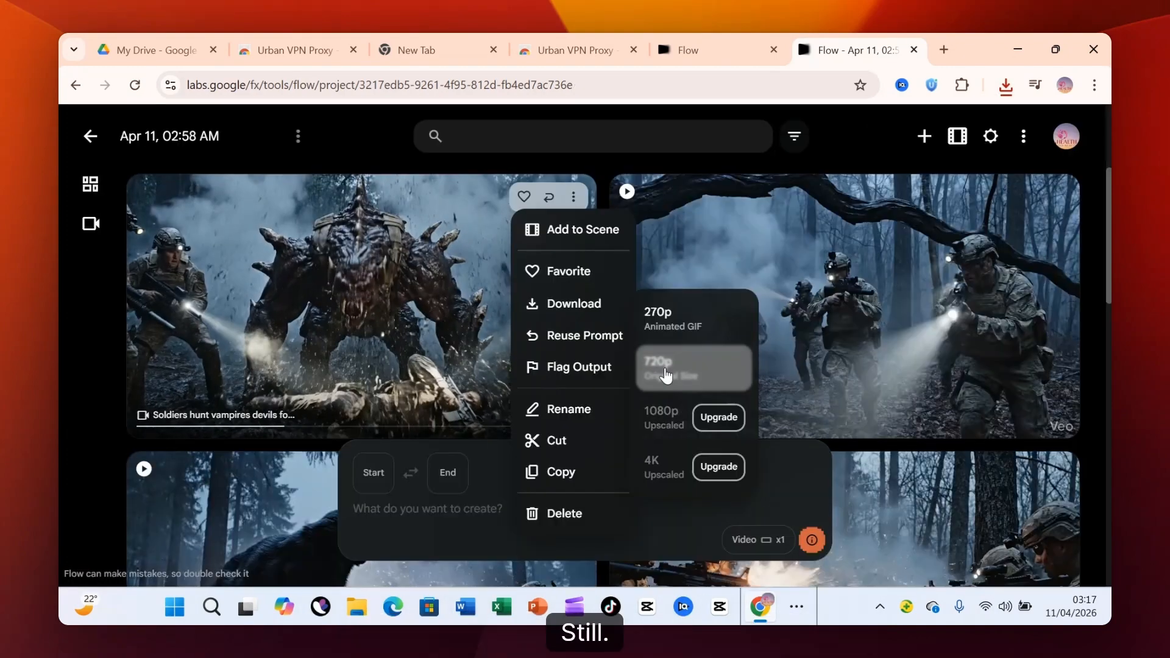
pyautogui.click(711, 367)
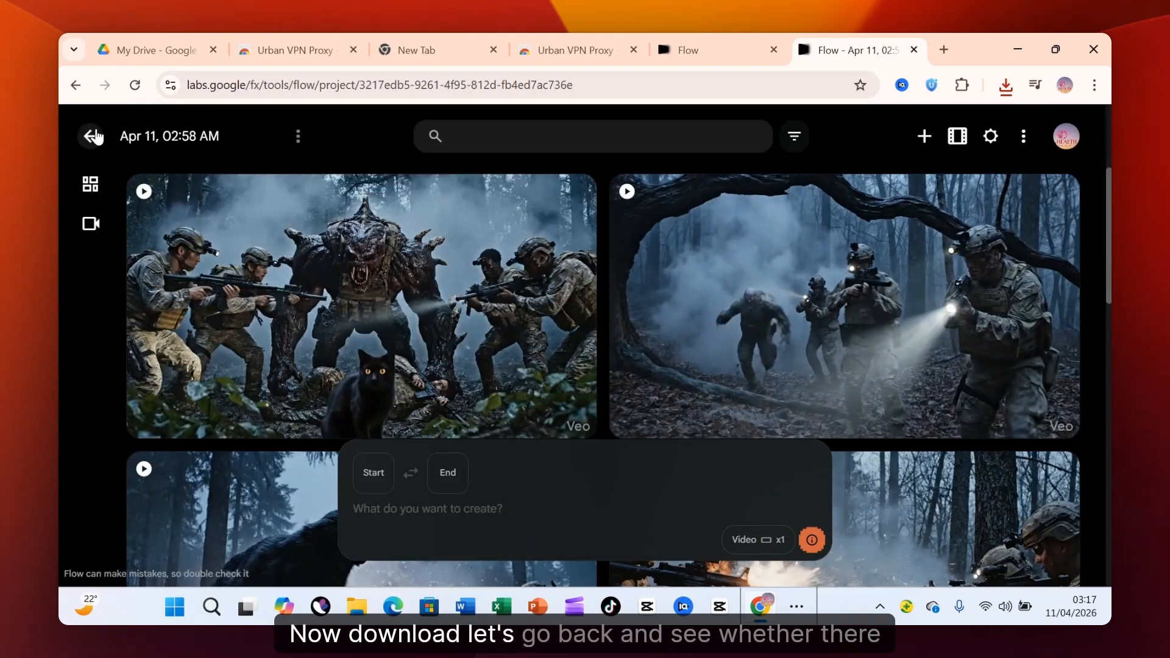
pyautogui.click(92, 135)
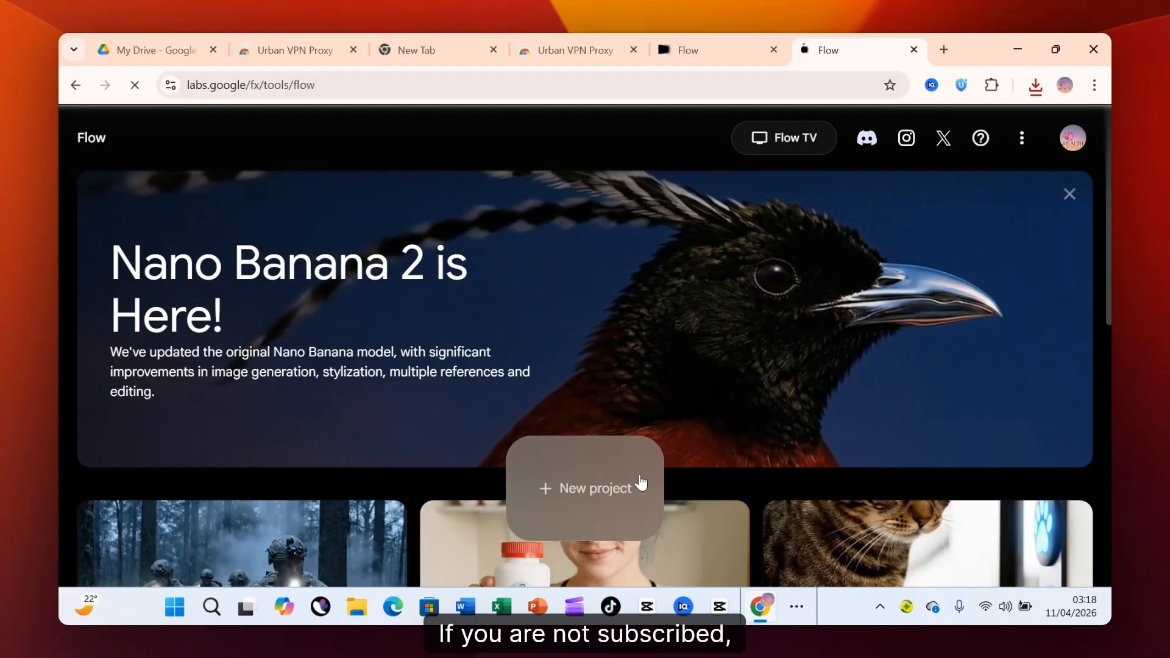
pyautogui.scroll(-4, 627, 430)
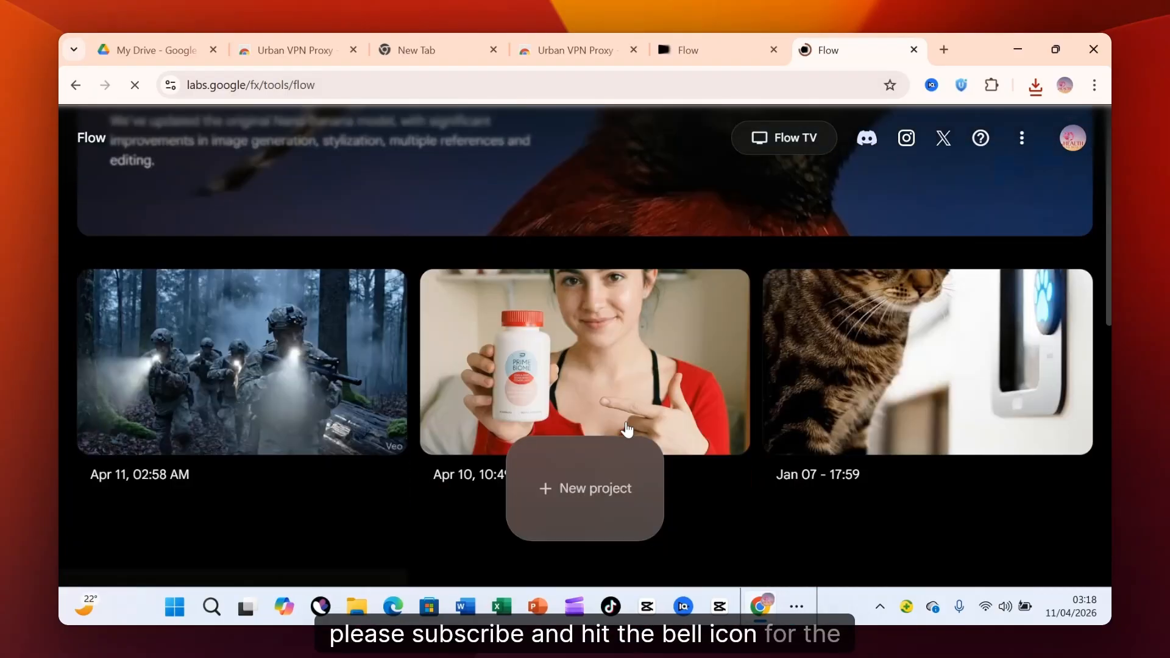
pyautogui.scroll(1, 219, 420)
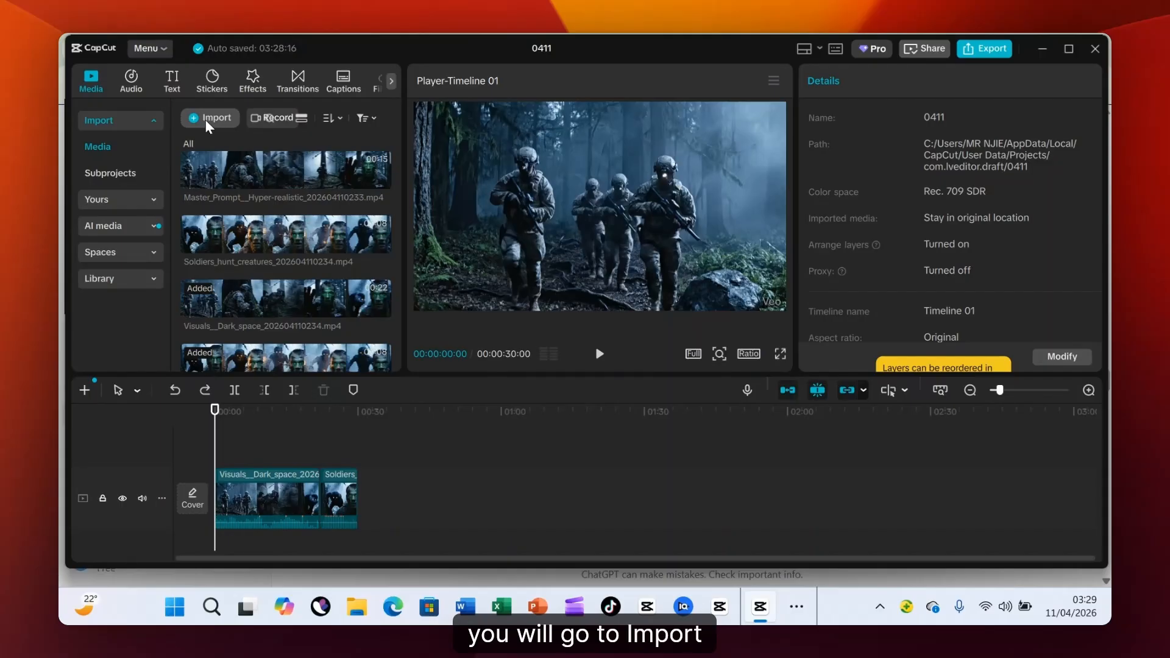
# In CapCut, import the Soldiers_hunt_supernatural, Visuals_Dark_space, Master_Prompt and Soldiers_hunt_creatures clips from Downloads, and append the imported media after the existing timeline clips.
pyautogui.click(206, 120)
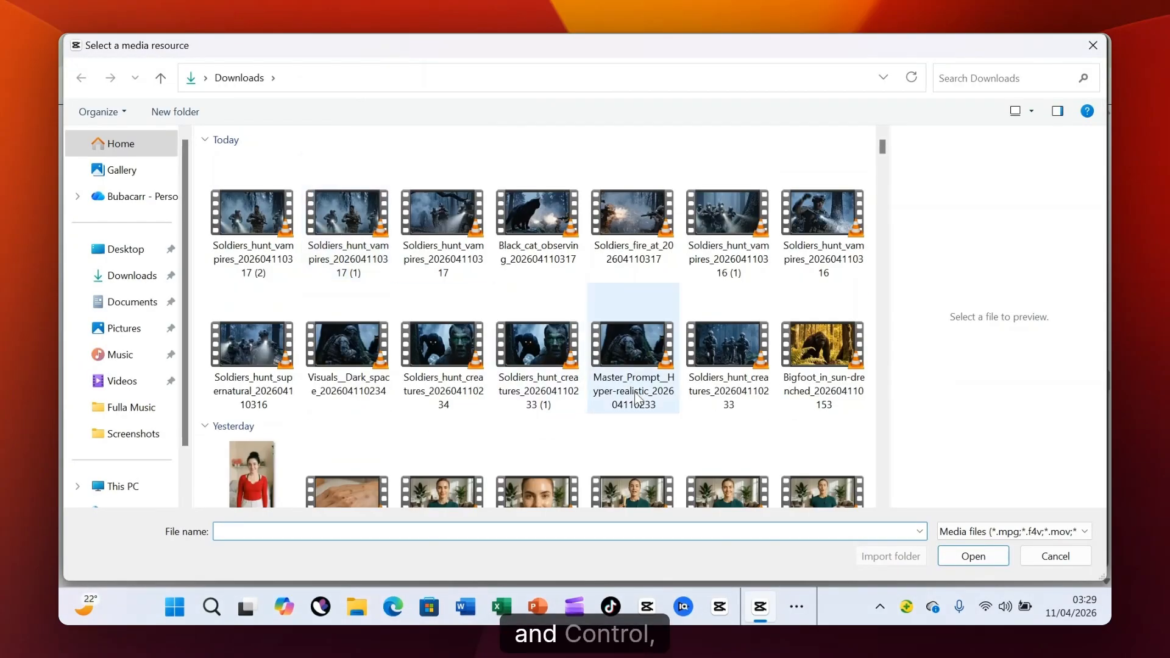
pyautogui.click(726, 364)
pyautogui.keyDown('ctrl'); pyautogui.click(597, 353); pyautogui.keyUp('ctrl')
pyautogui.keyDown('ctrl'); pyautogui.click(544, 345); pyautogui.keyUp('ctrl')
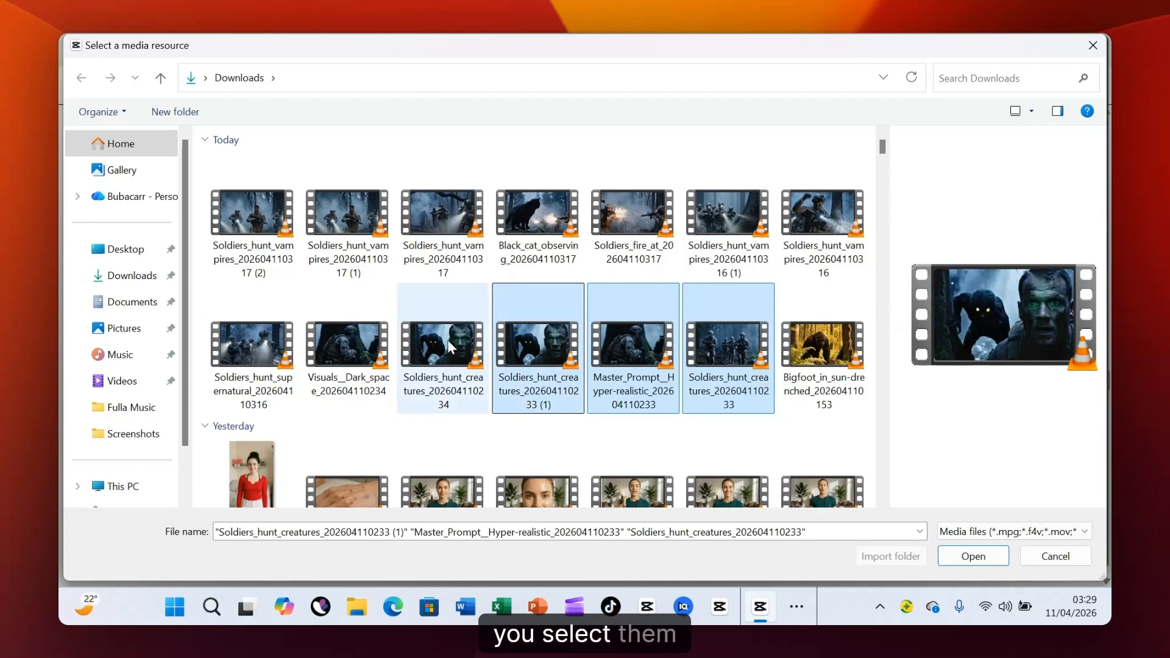
pyautogui.keyDown('ctrl'); pyautogui.click(447, 339); pyautogui.keyUp('ctrl')
pyautogui.keyDown('ctrl'); pyautogui.click(363, 340); pyautogui.keyUp('ctrl')
pyautogui.keyDown('ctrl'); pyautogui.click(262, 349); pyautogui.keyUp('ctrl')
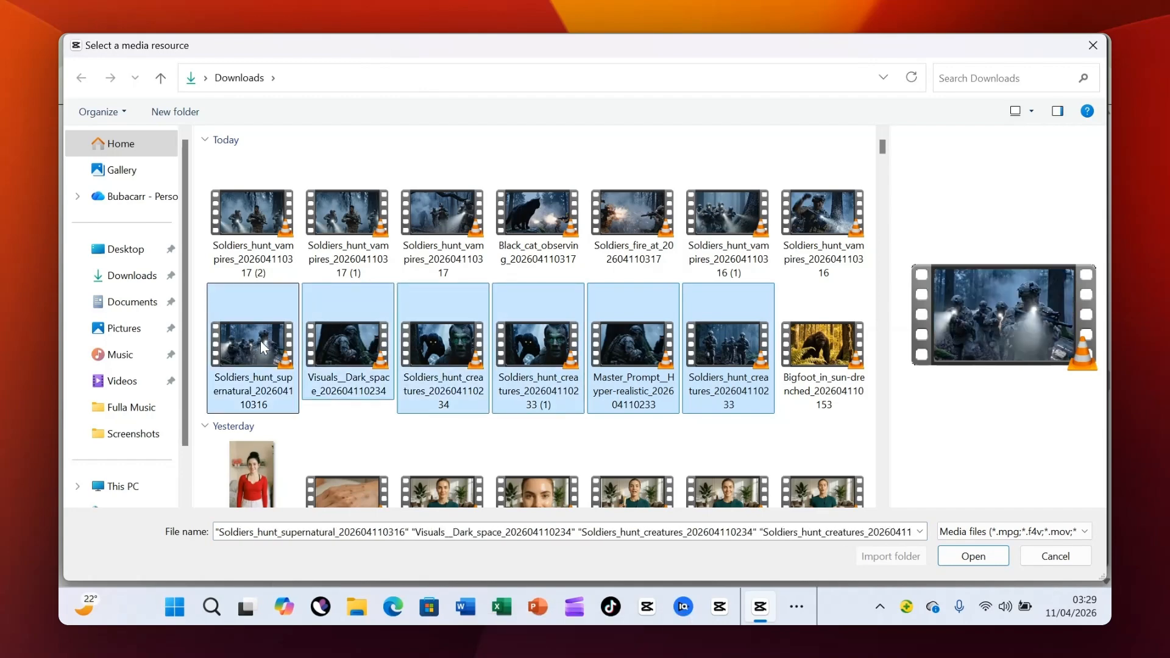
pyautogui.rightClick(265, 341)
pyautogui.keyDown('ctrl'); pyautogui.click(823, 491); pyautogui.keyUp('ctrl')
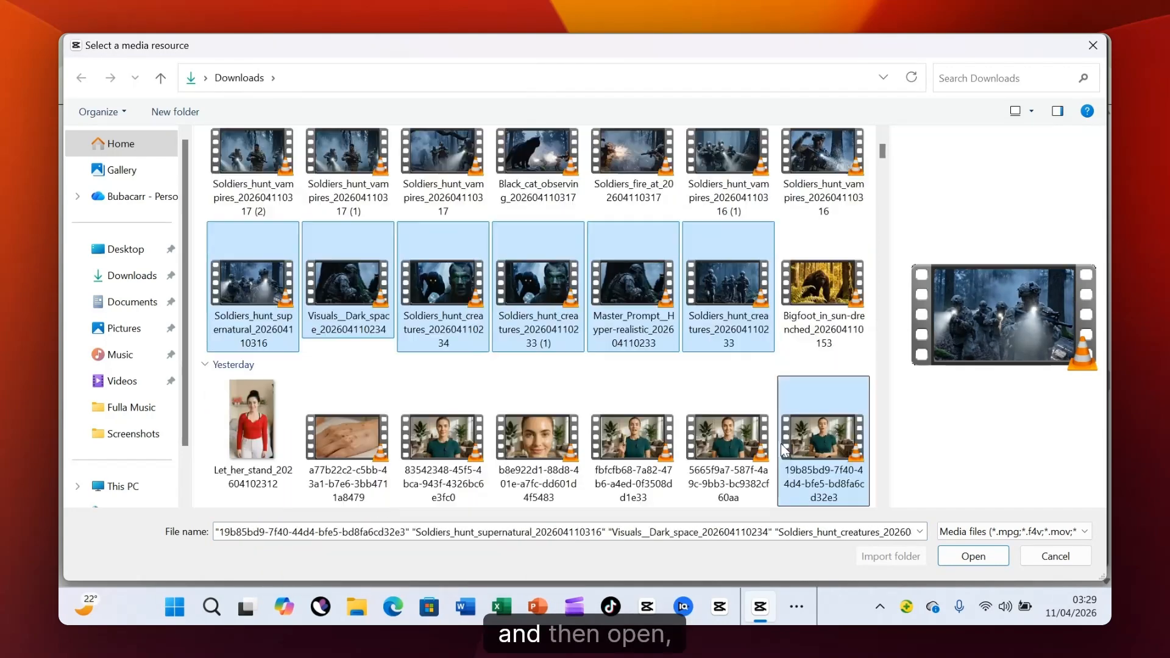
pyautogui.click(972, 556)
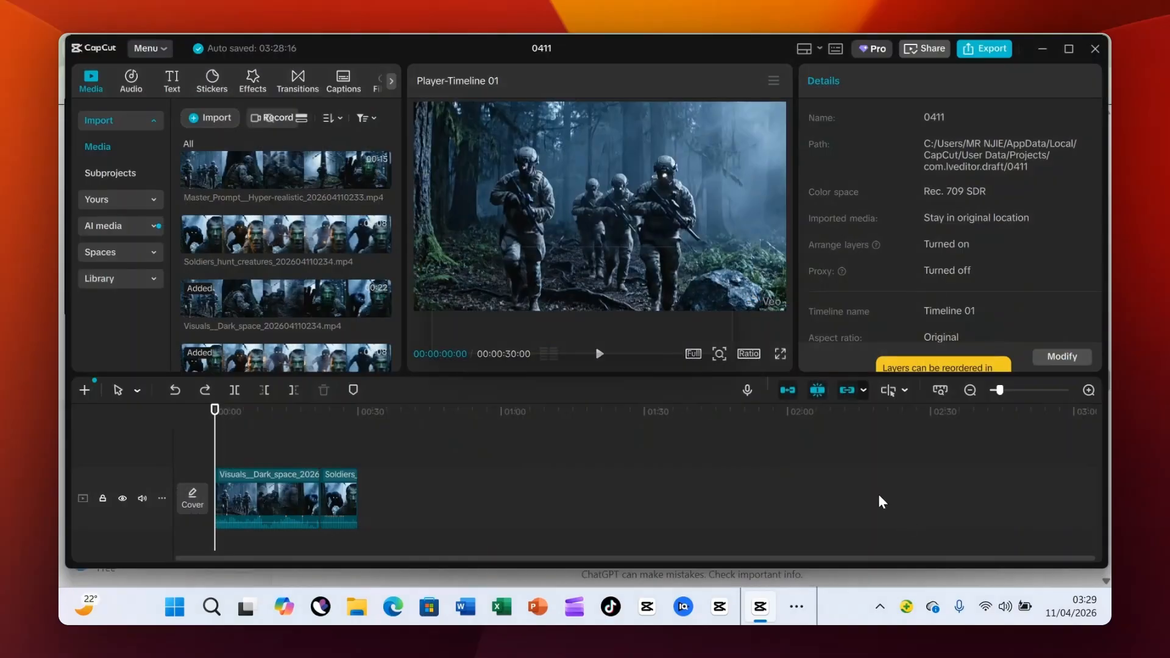
pyautogui.moveTo(271, 242); pyautogui.dragTo(399, 490)
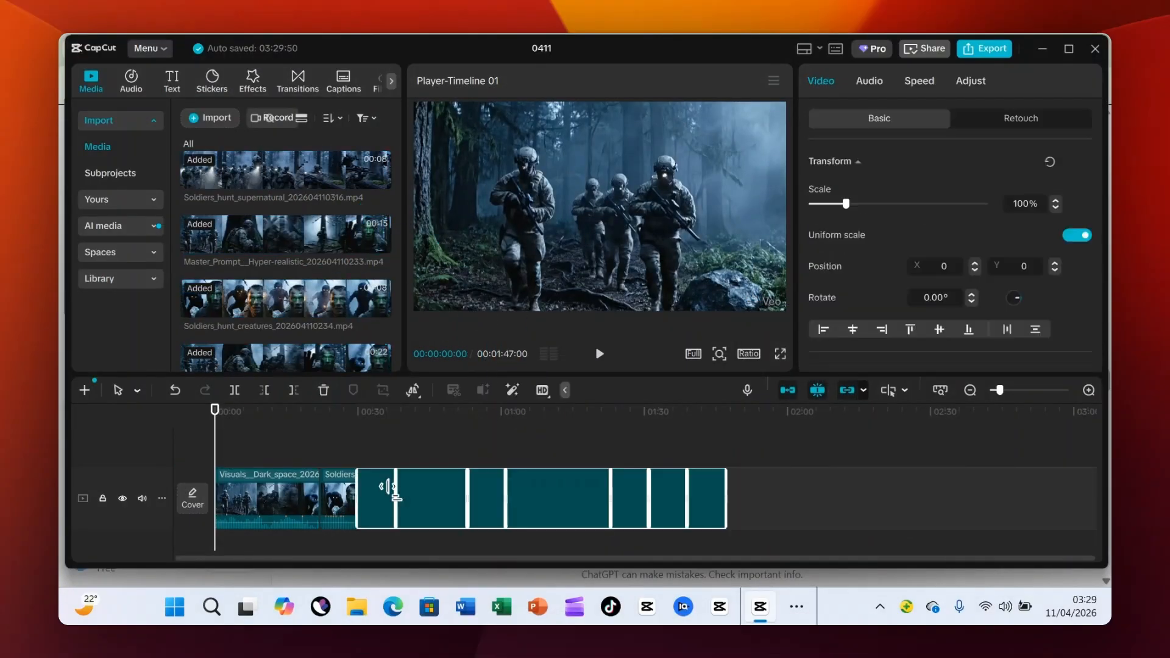